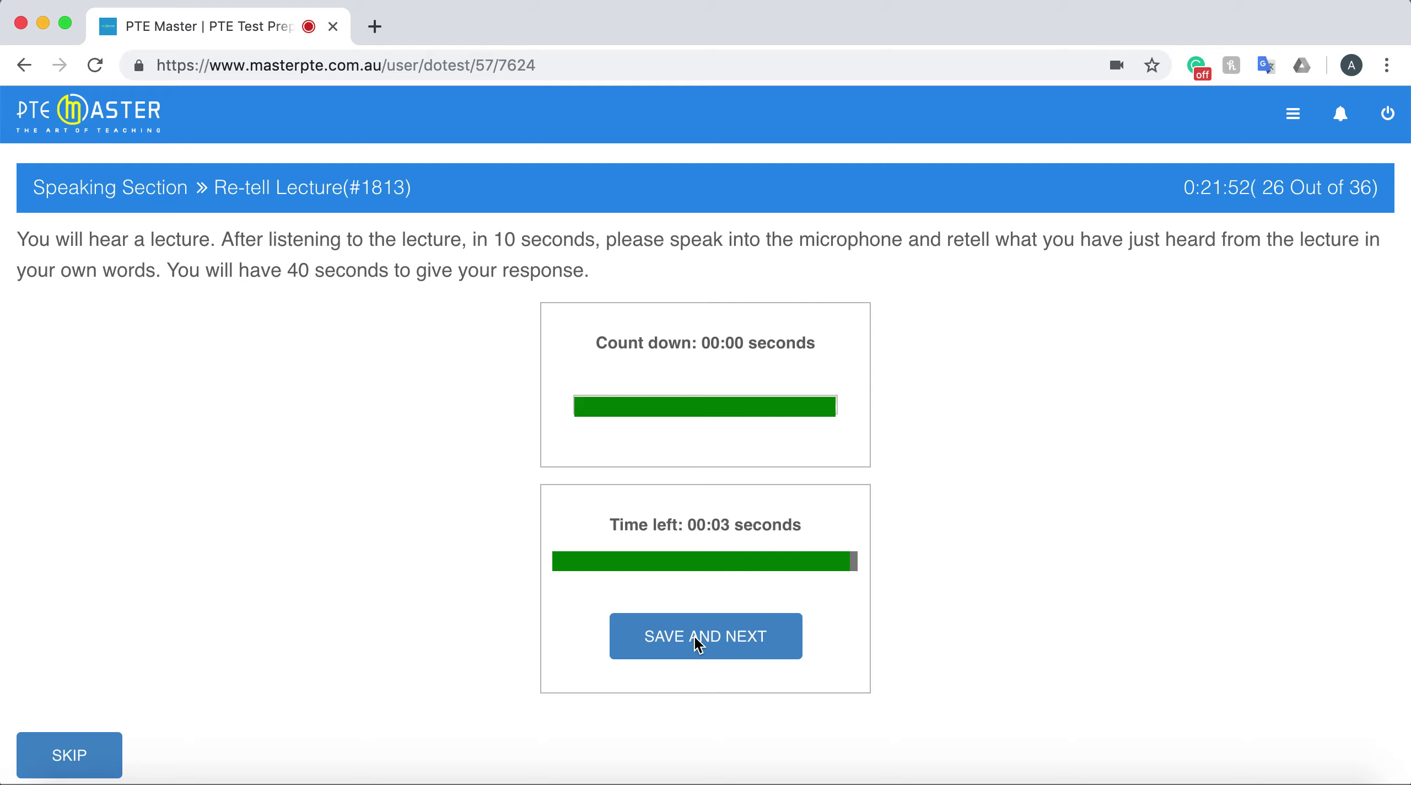
Save the recorded responses for speaking items 26 to 36, covering Re-tell Lecture and Answer Short Question, to reach the Writing section.
click(696, 640)
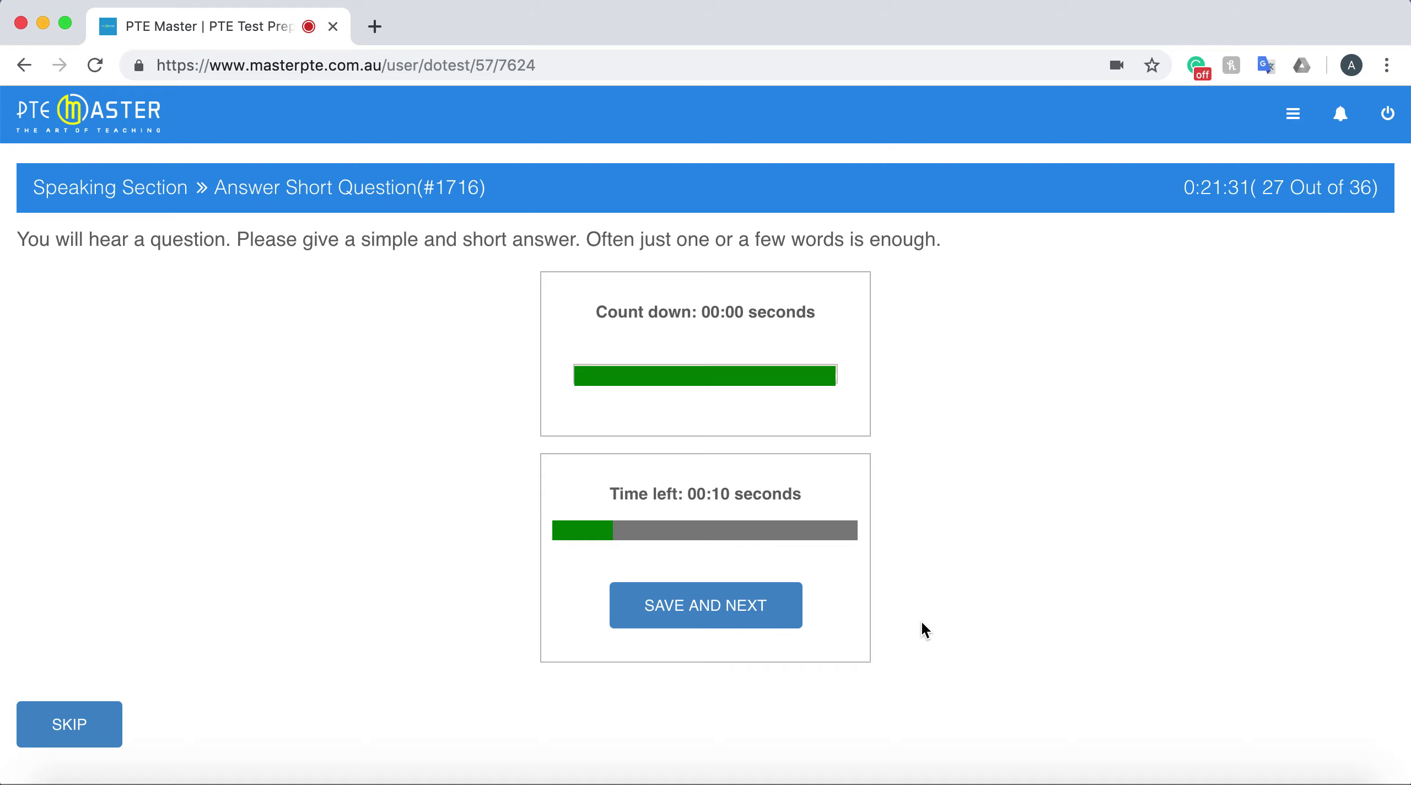
click(737, 613)
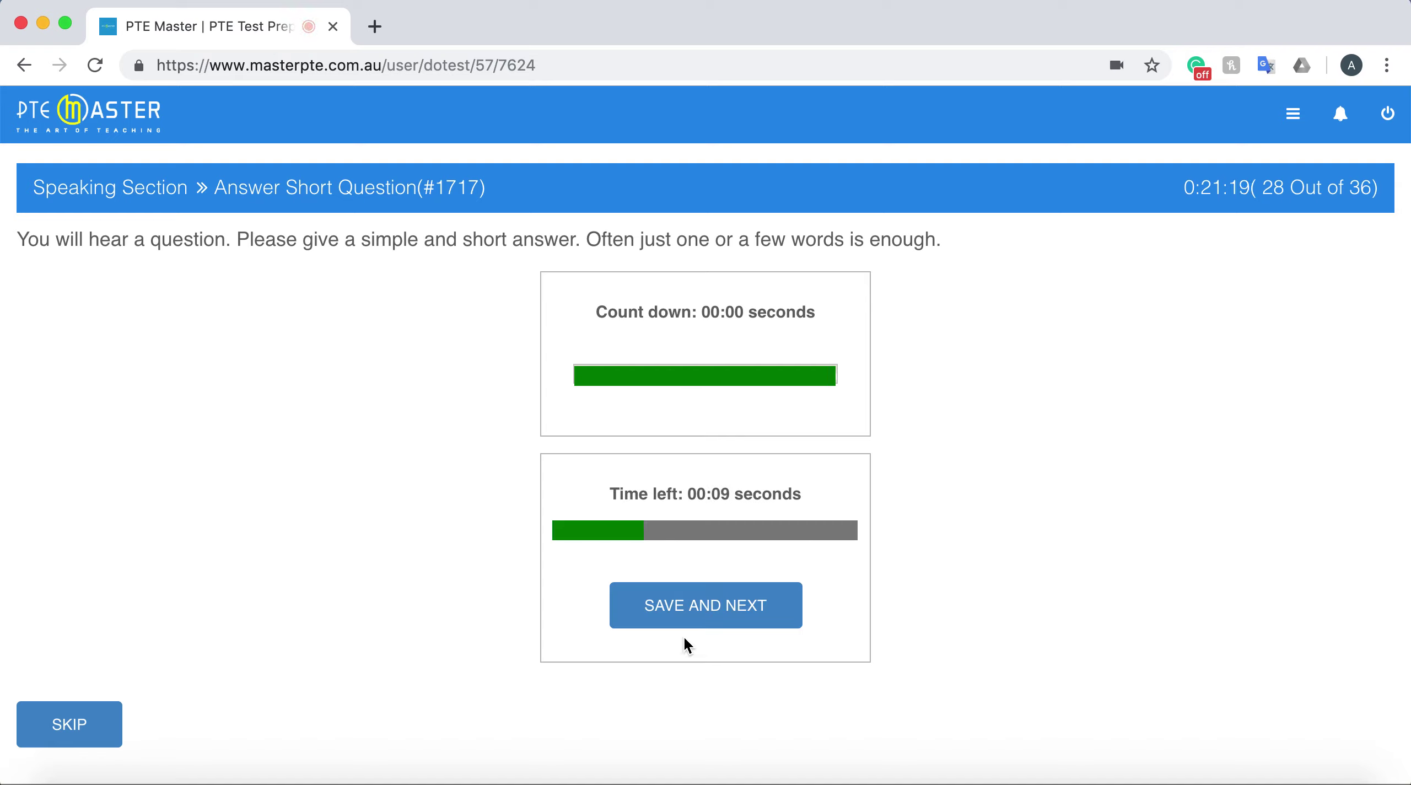
click(711, 606)
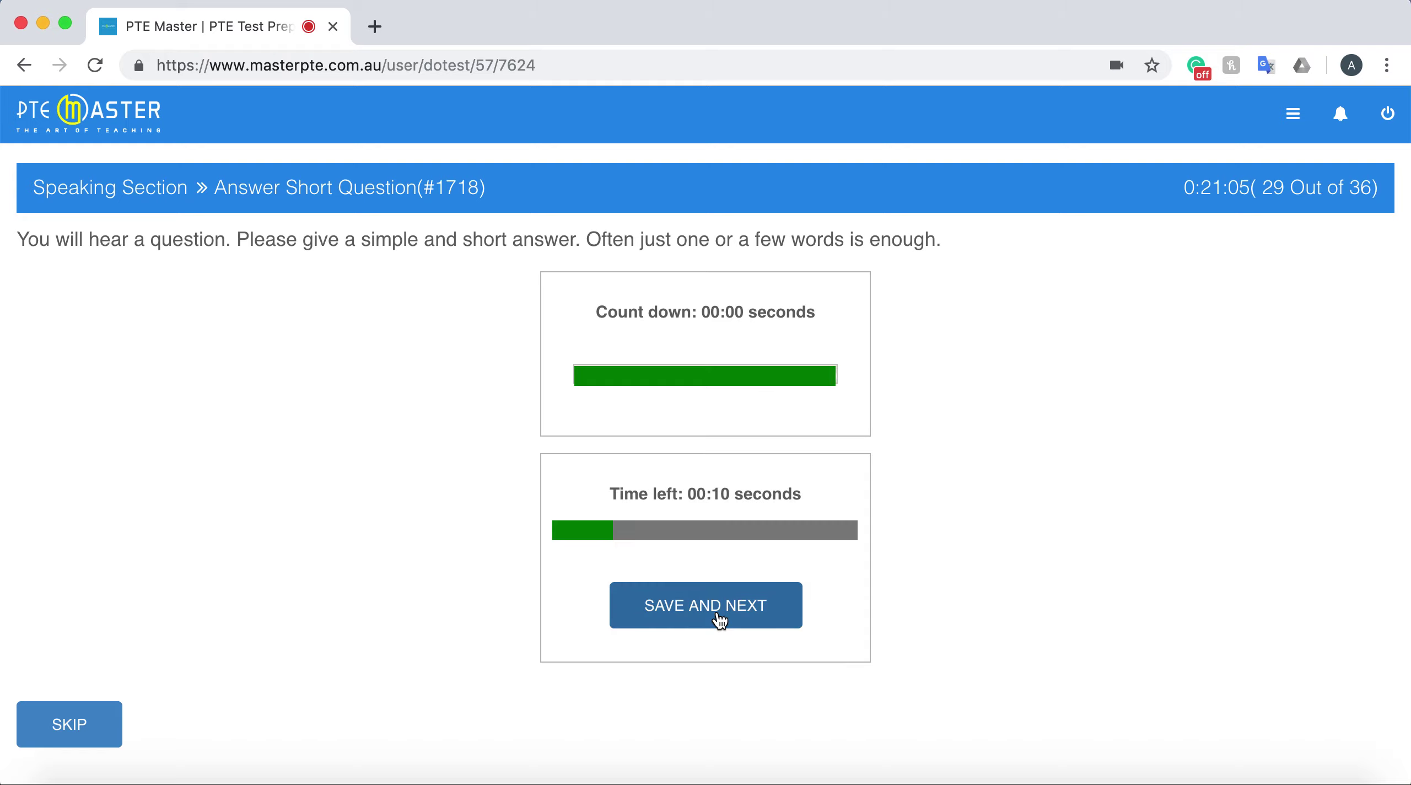
click(694, 609)
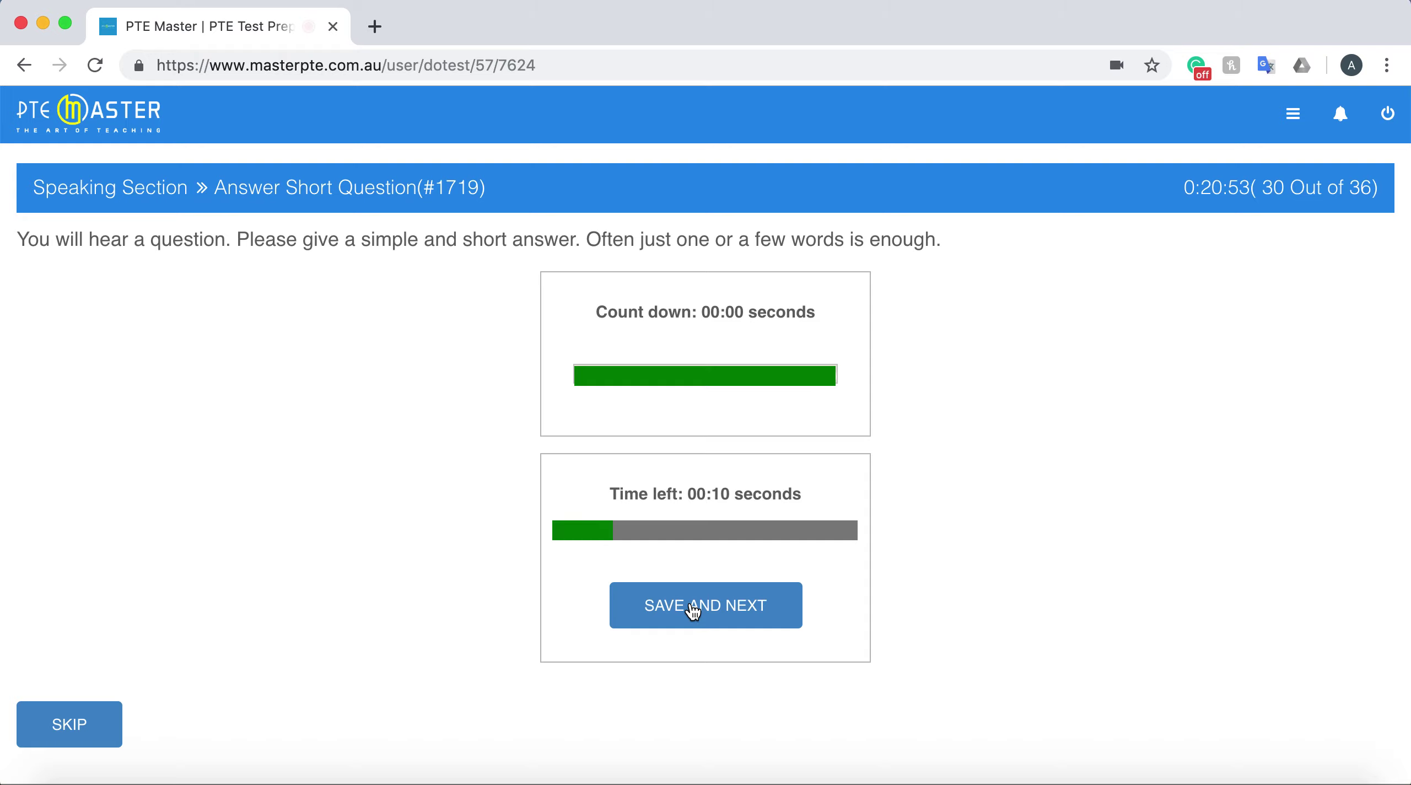
click(693, 609)
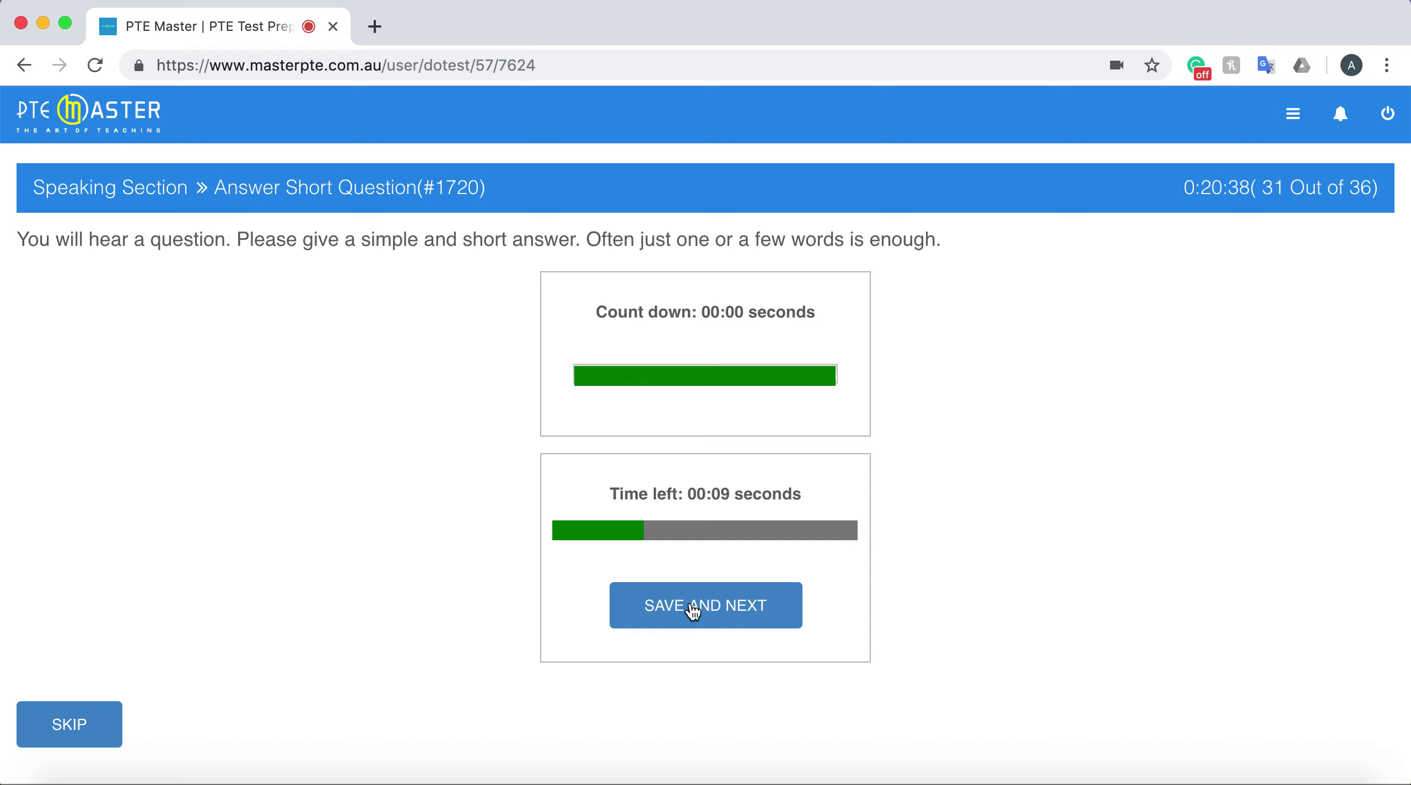
click(692, 609)
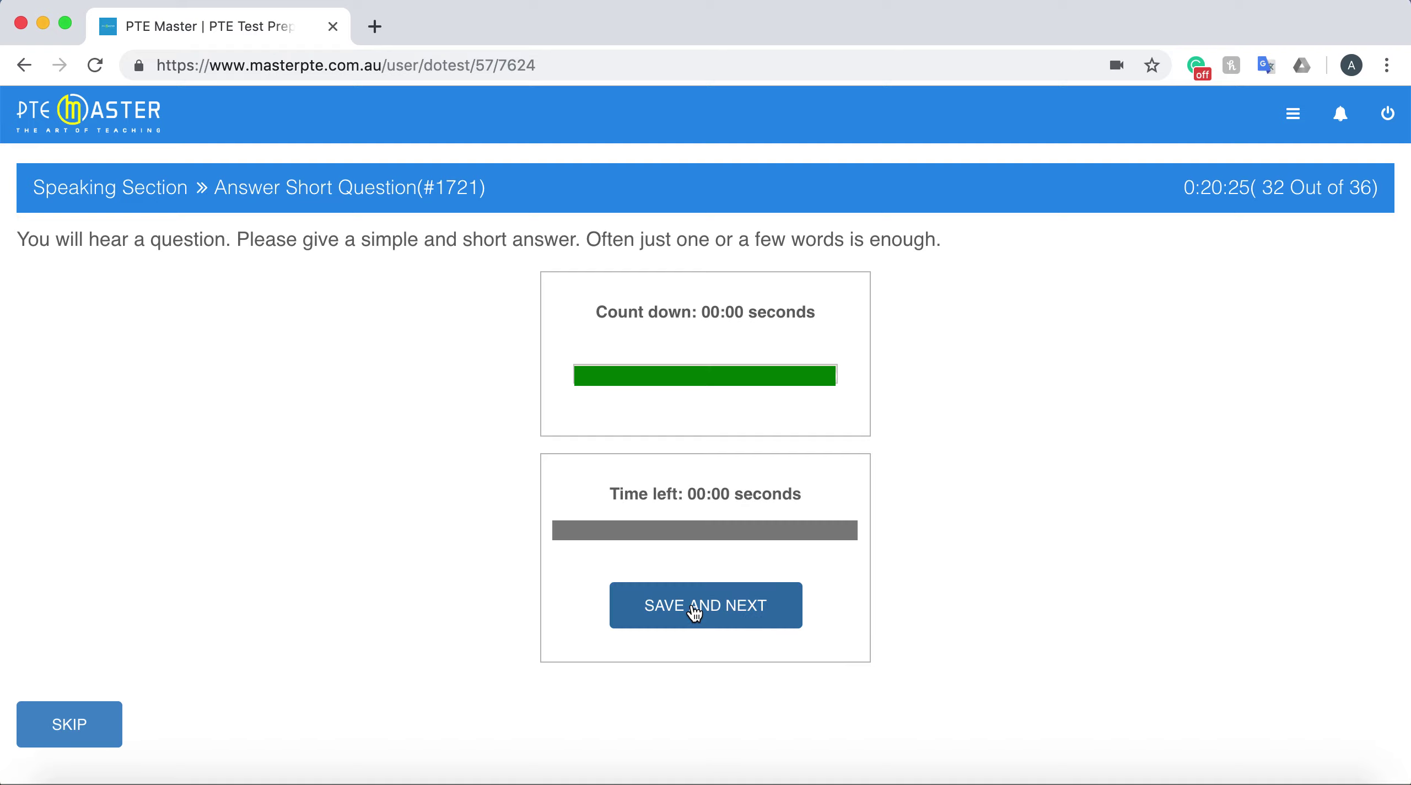
click(694, 606)
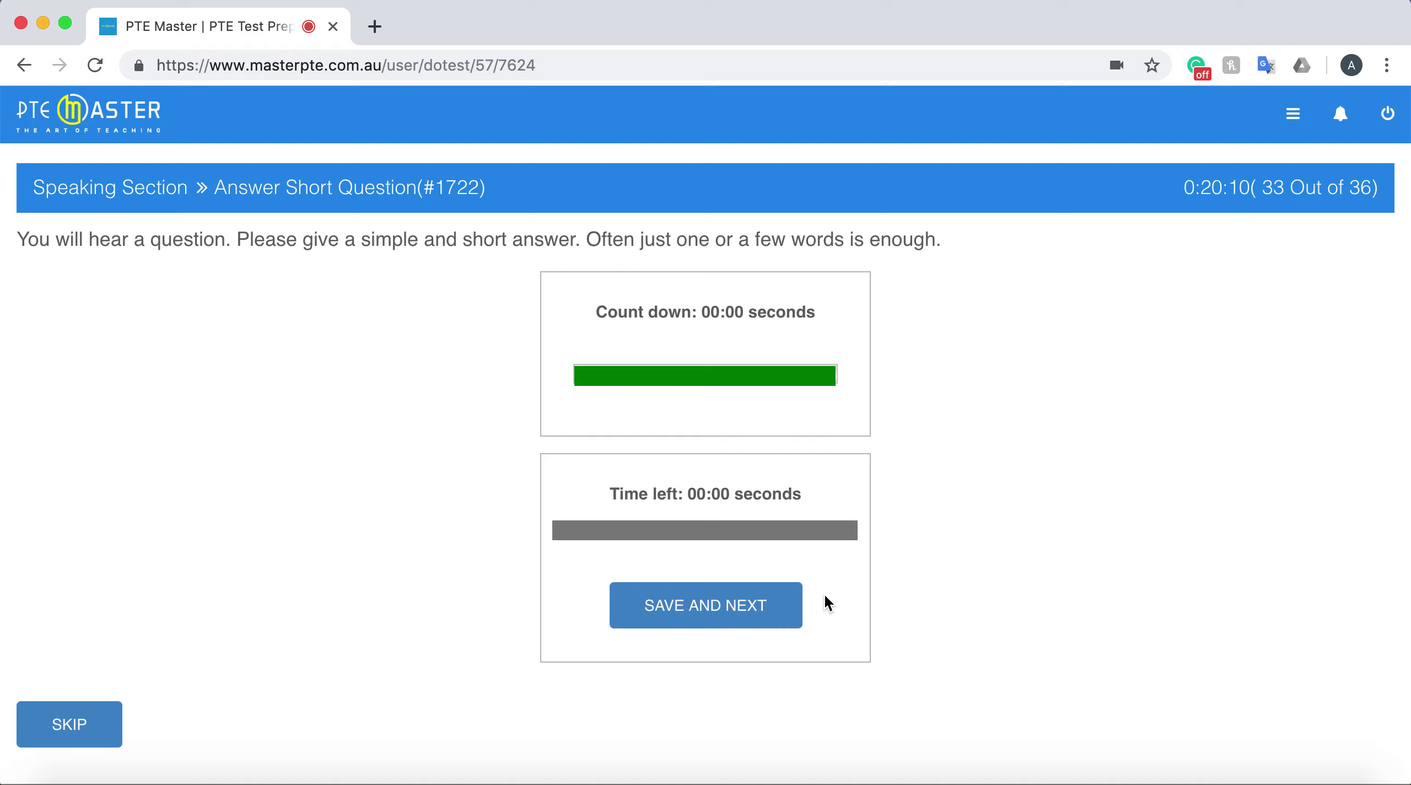
click(701, 611)
click(702, 606)
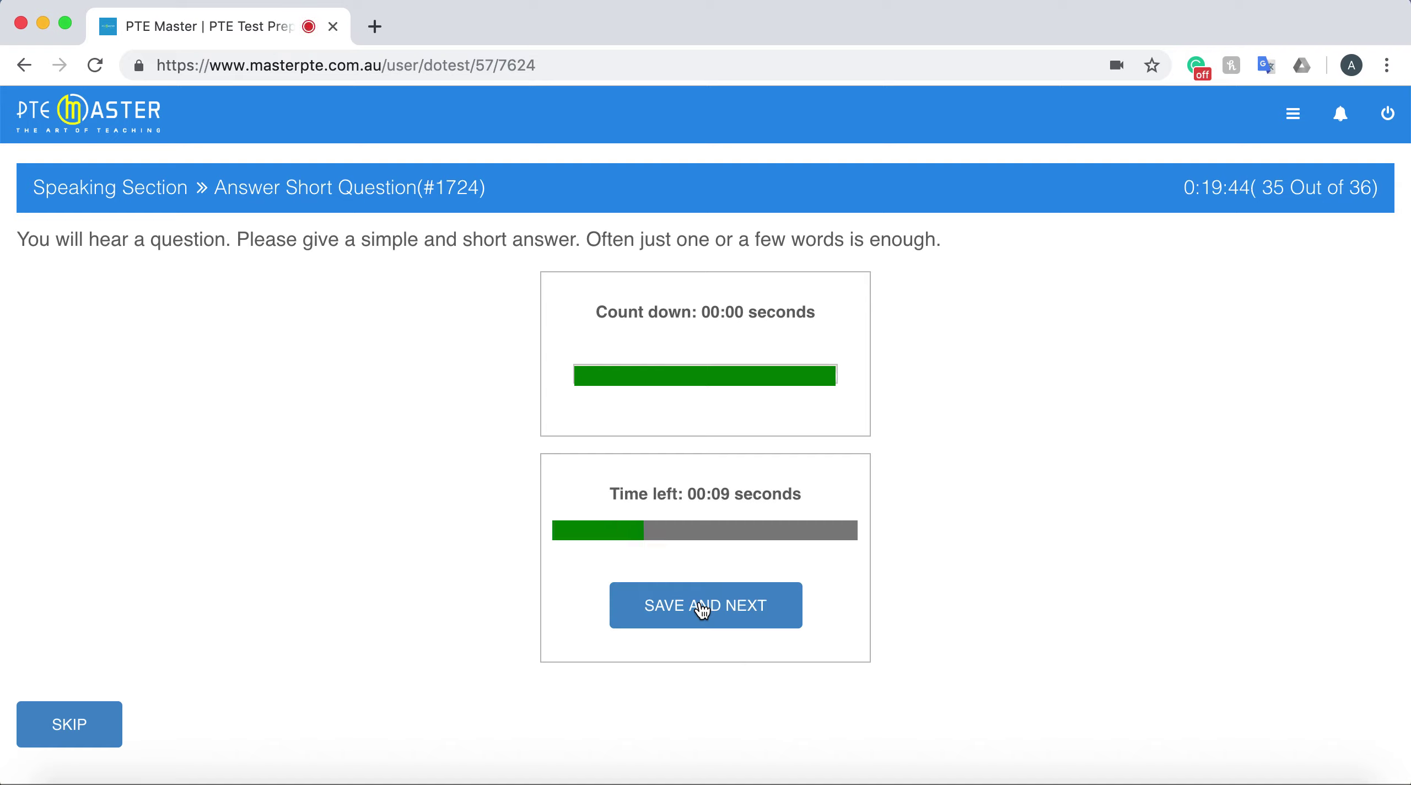
click(702, 606)
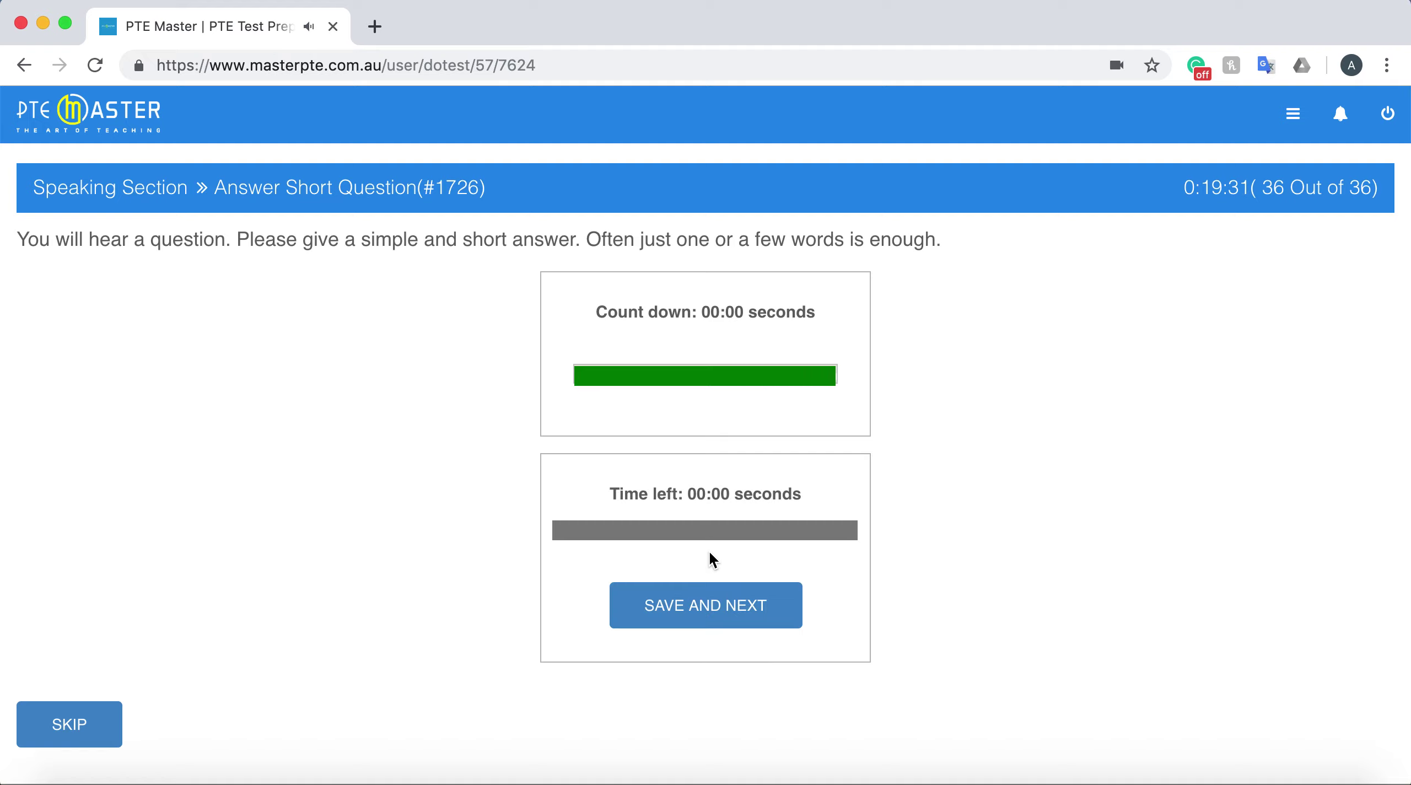
click(699, 610)
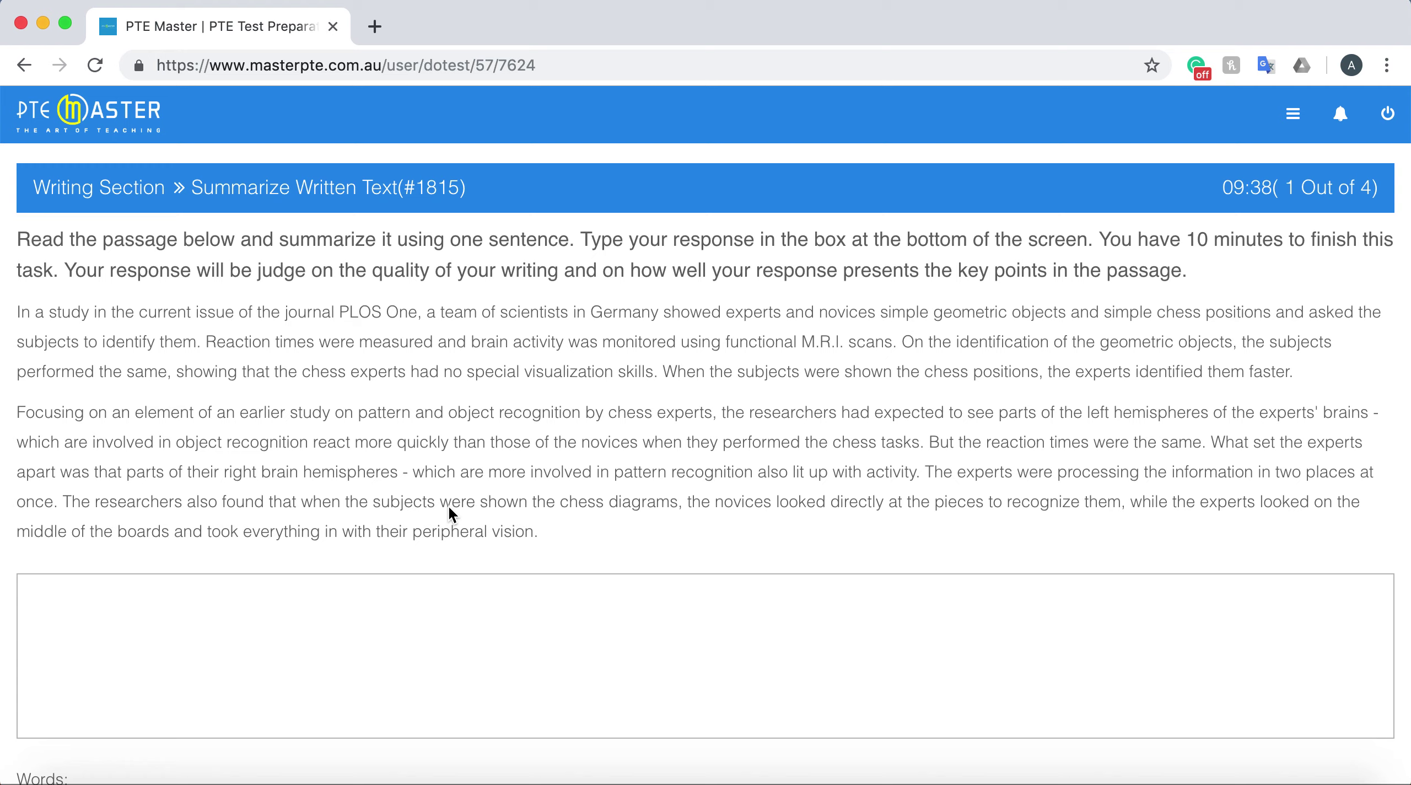
Start the passage summary with "A study showed experts and novices simple geometric objects and", placed before the word "Chess".
click(272, 640)
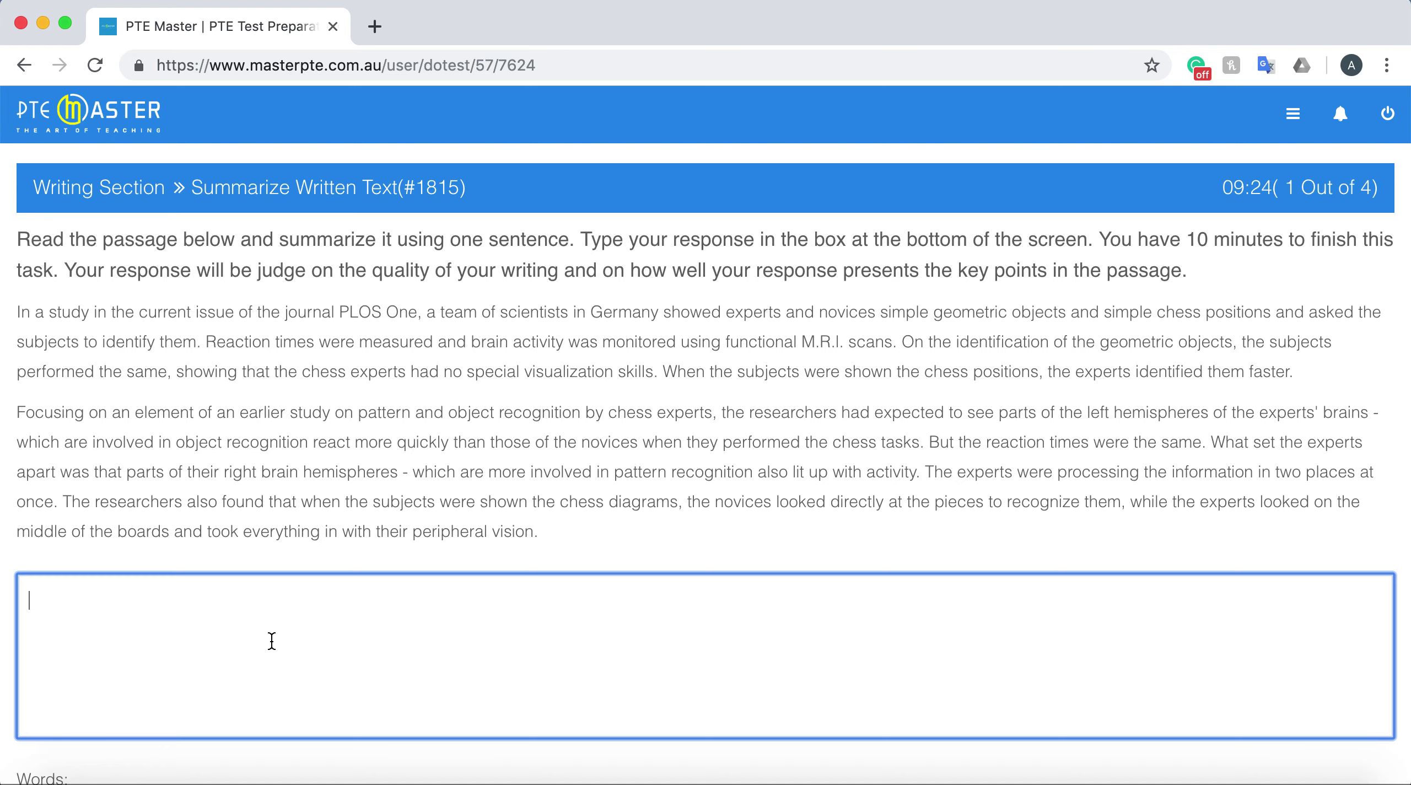
text(Chess)
key(Left)
text(A study )
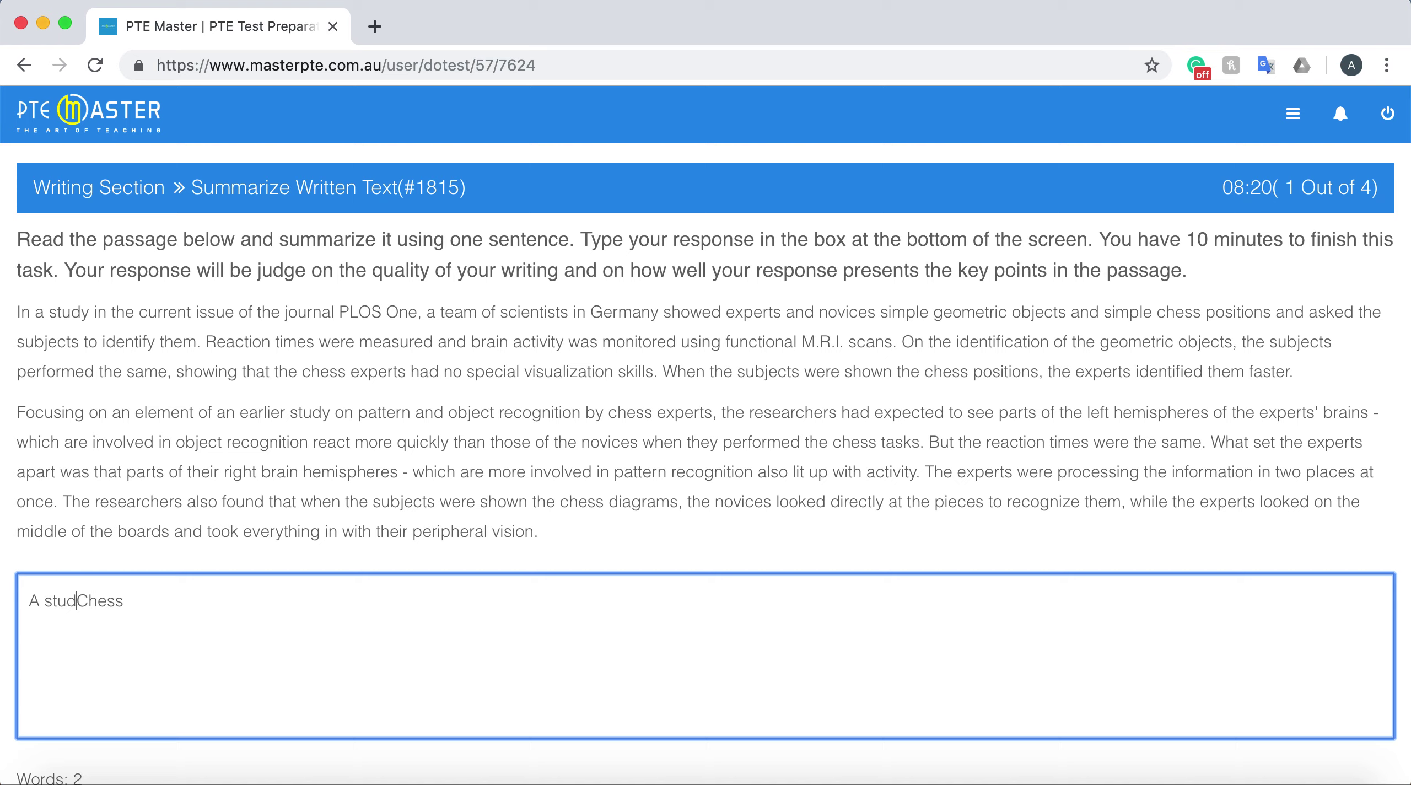
text(showed)
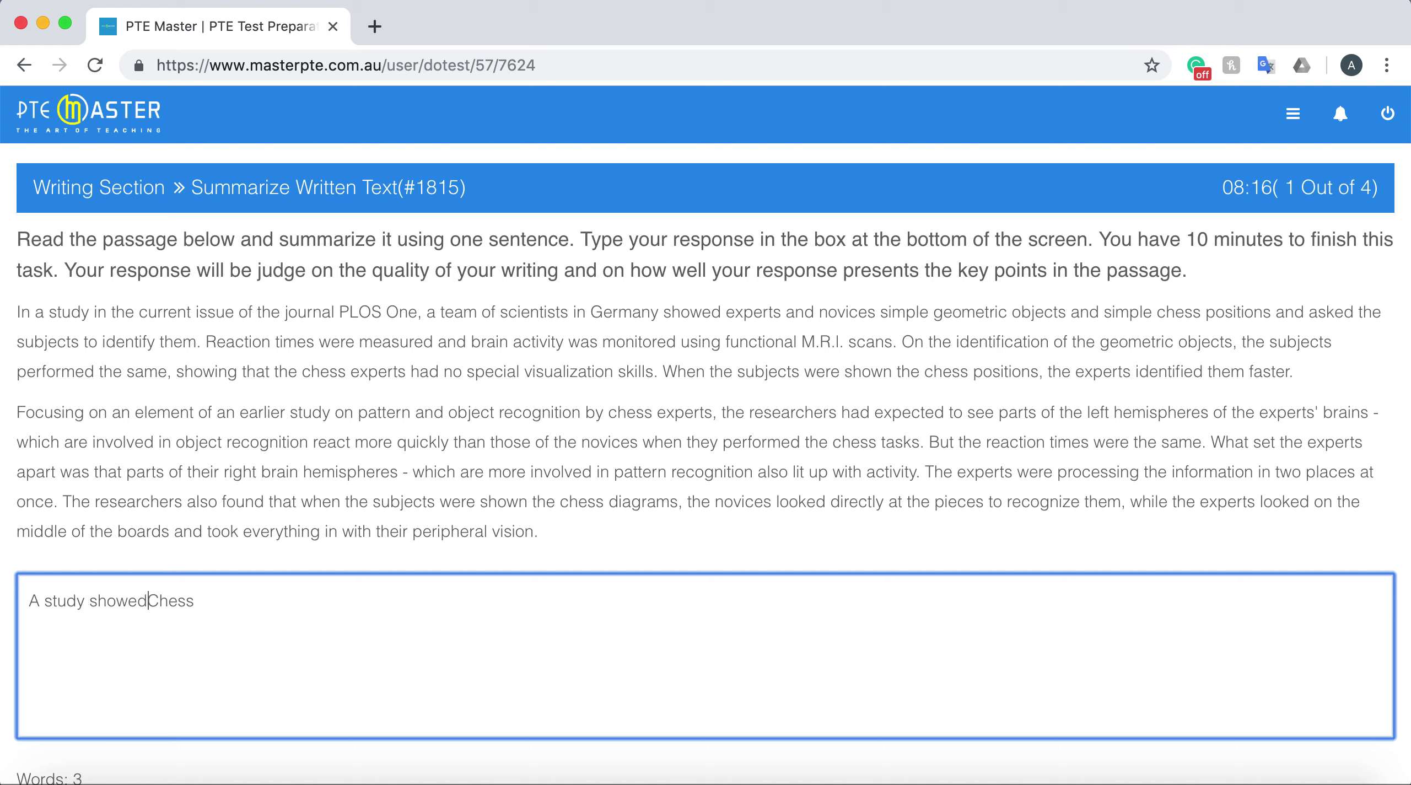
text( experts an)
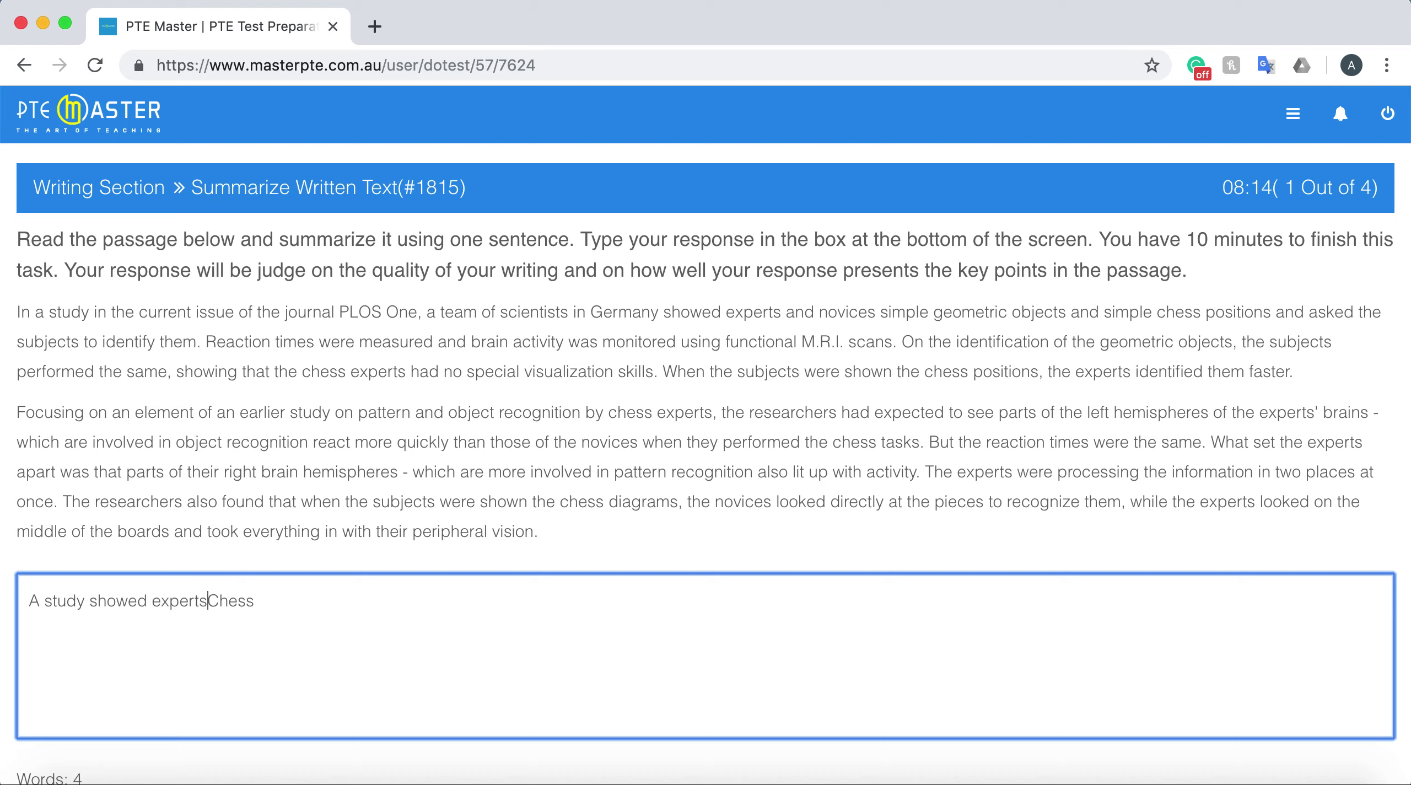
text(d novices sim)
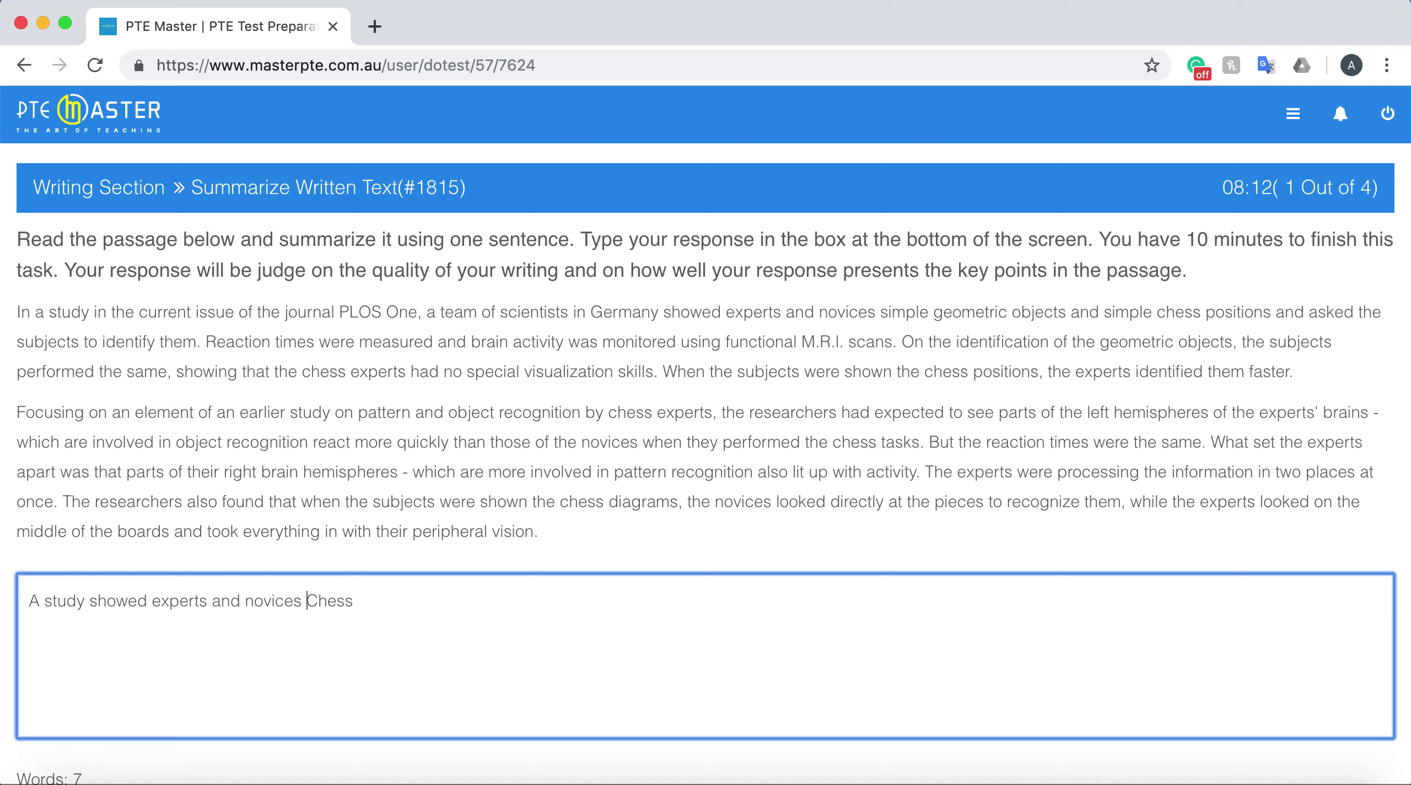
text(ple geomet)
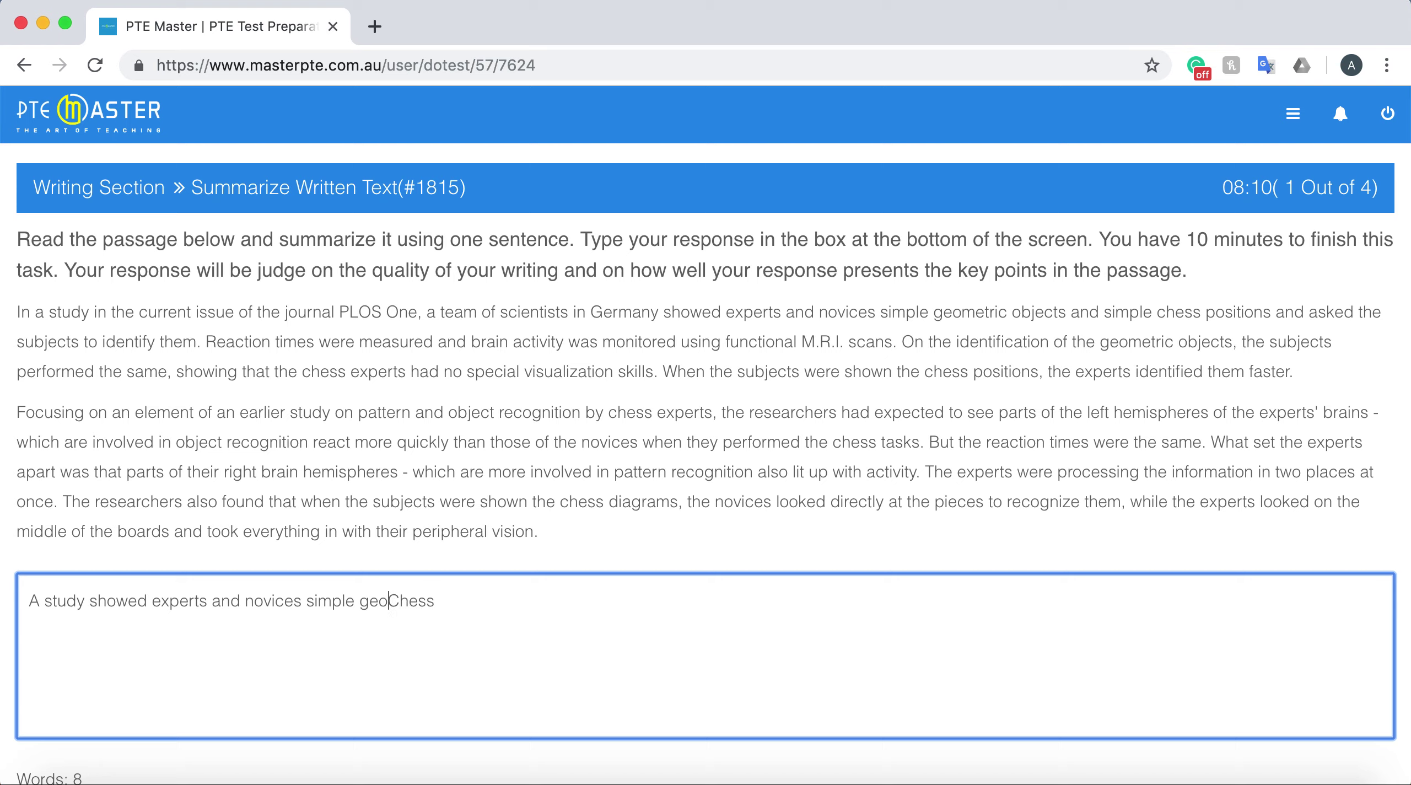
text(ric objects and)
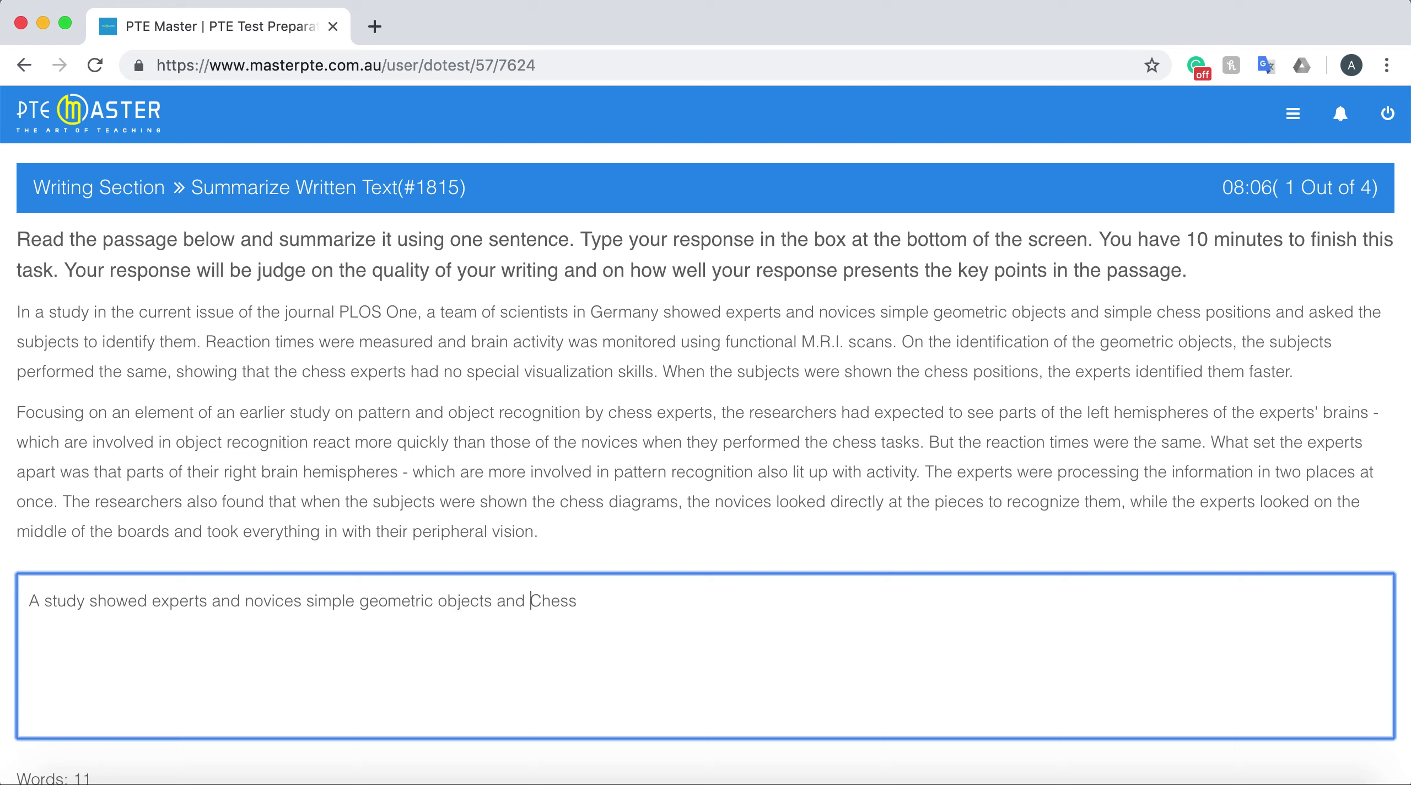
Extend the summary with "simple chess position and asked the subjects to identify them", putting "chess" in lowercase.
text( simple)
key(shift+Right)
text(c)
key(End)
text(positio)
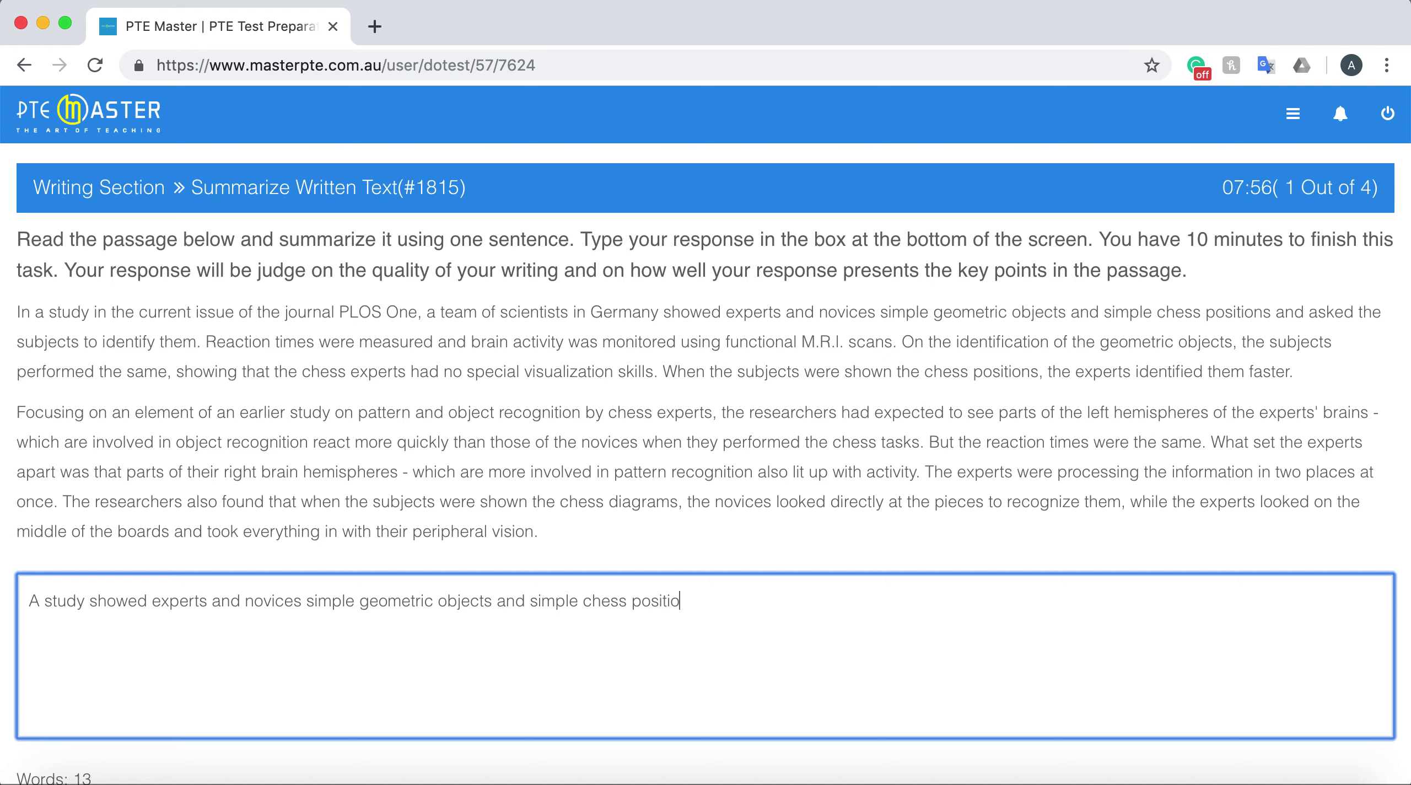
text(n and asked the s)
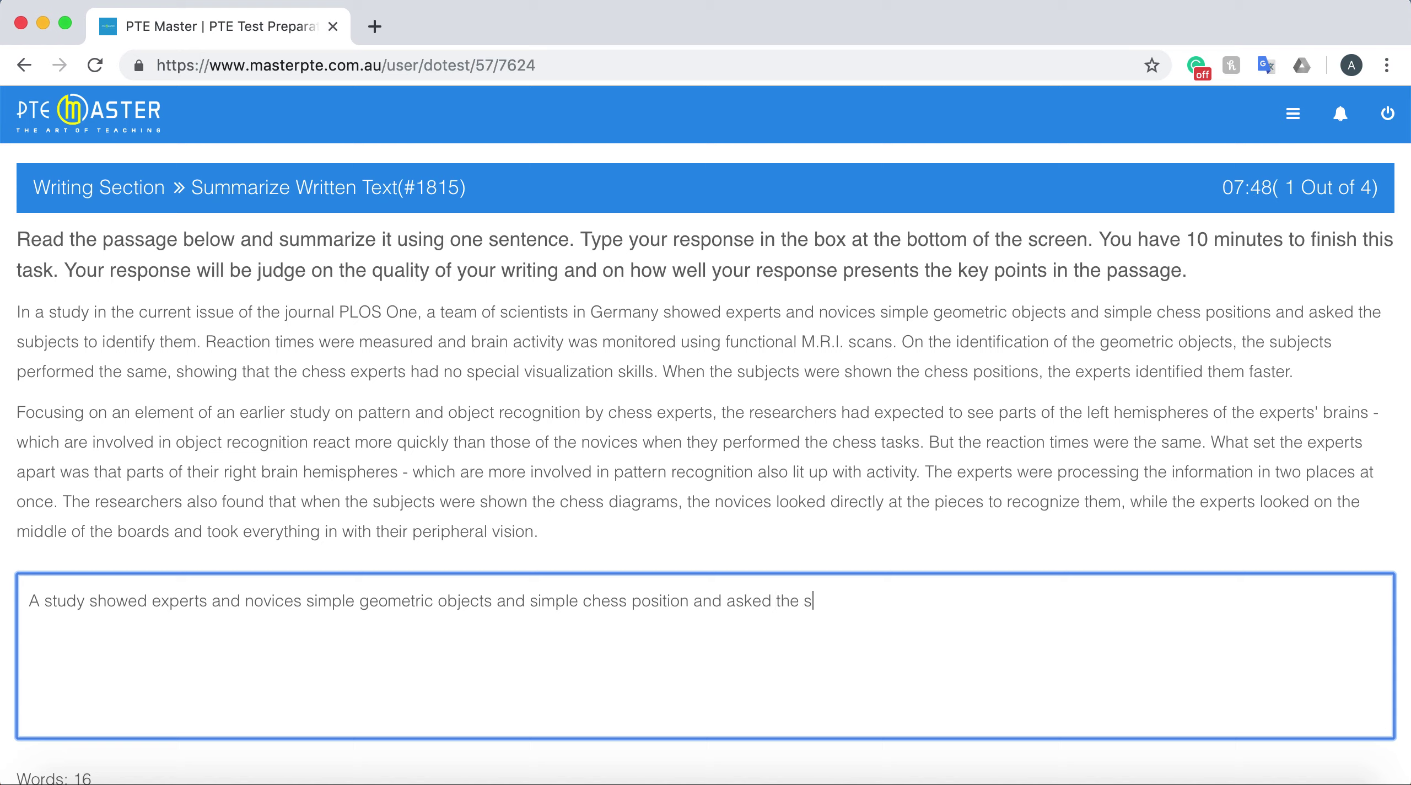
text(ubjects to iden)
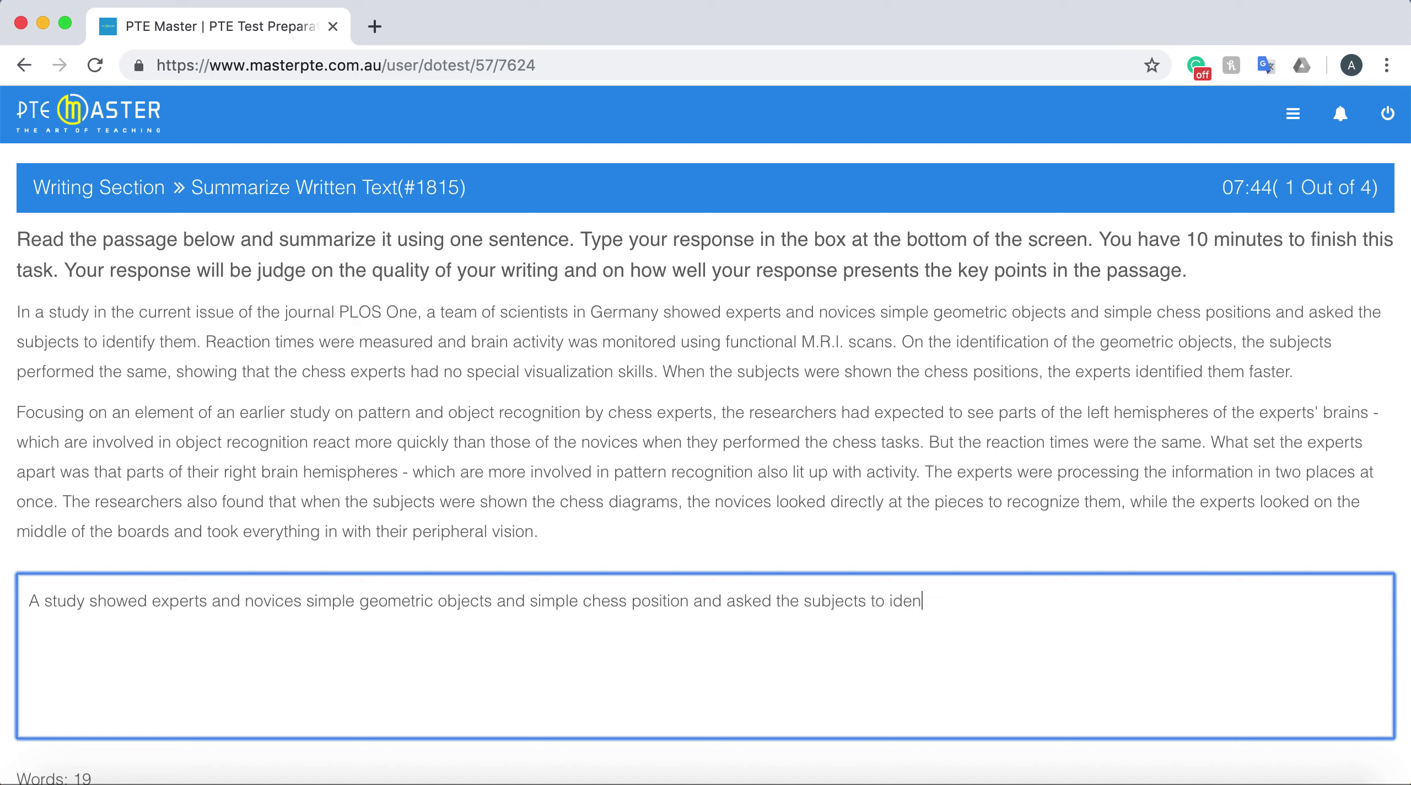
text(tify them)
Reword the start of the summary to "Experts and novices were asked to identify the simple geometric objects".
drag(159, 601, 3, 603)
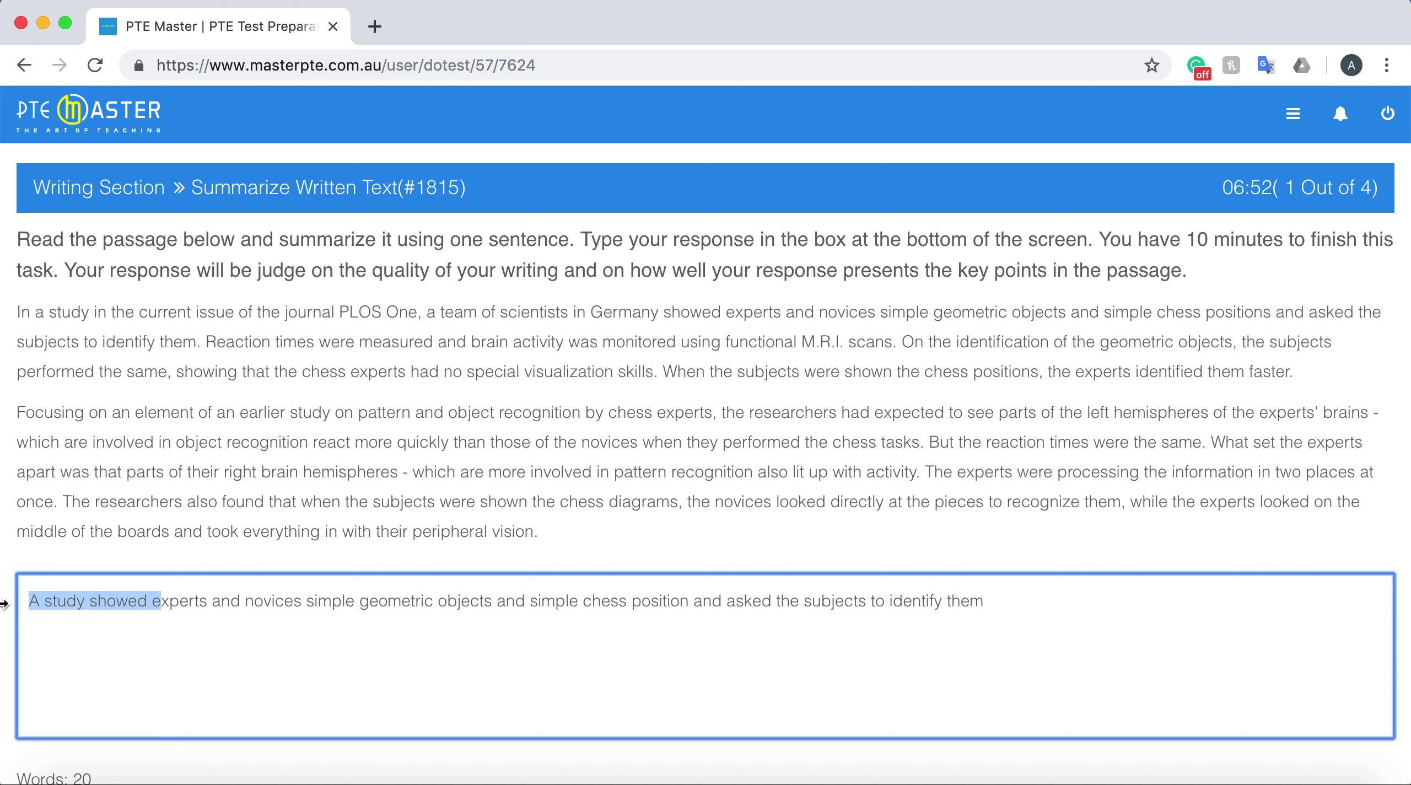
text(E)
click(180, 600)
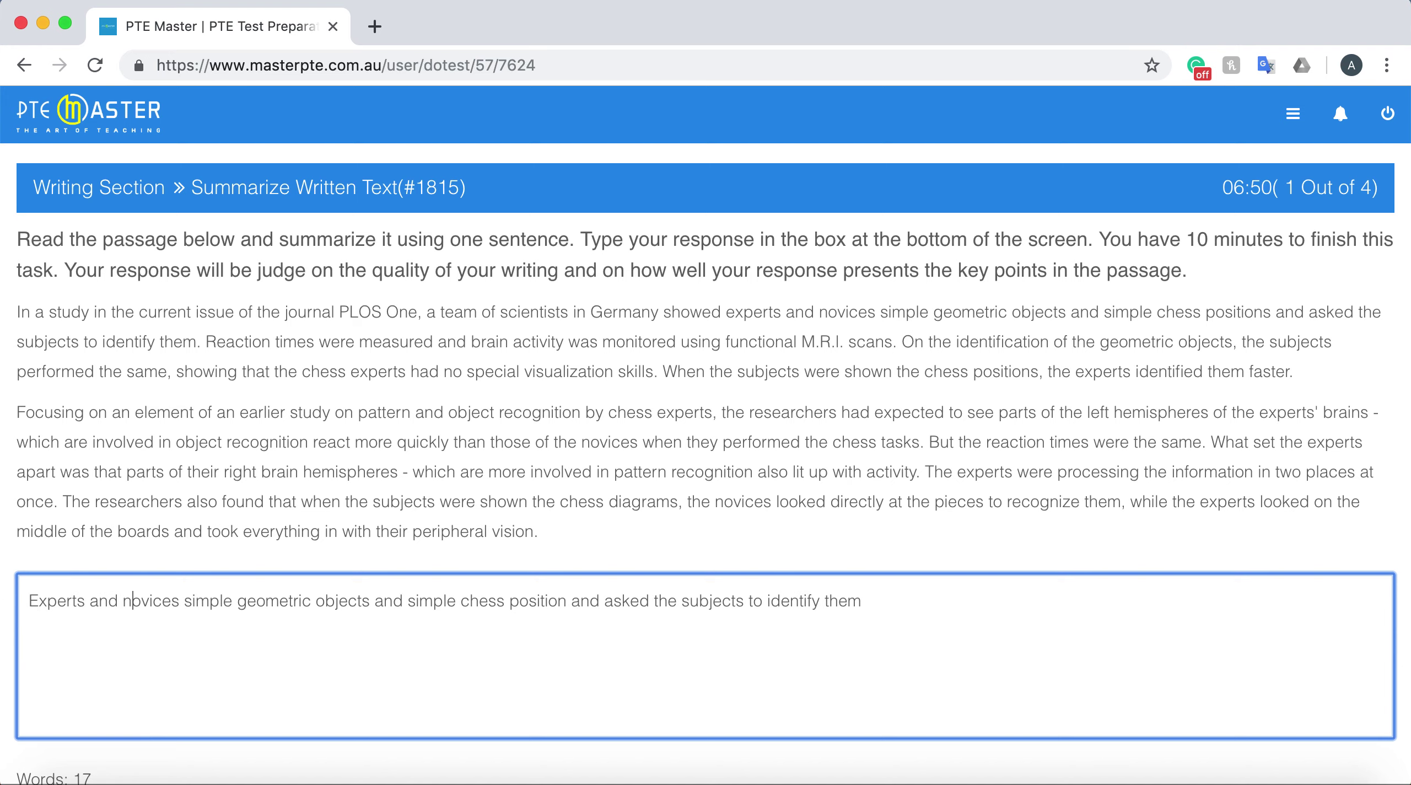
text(were)
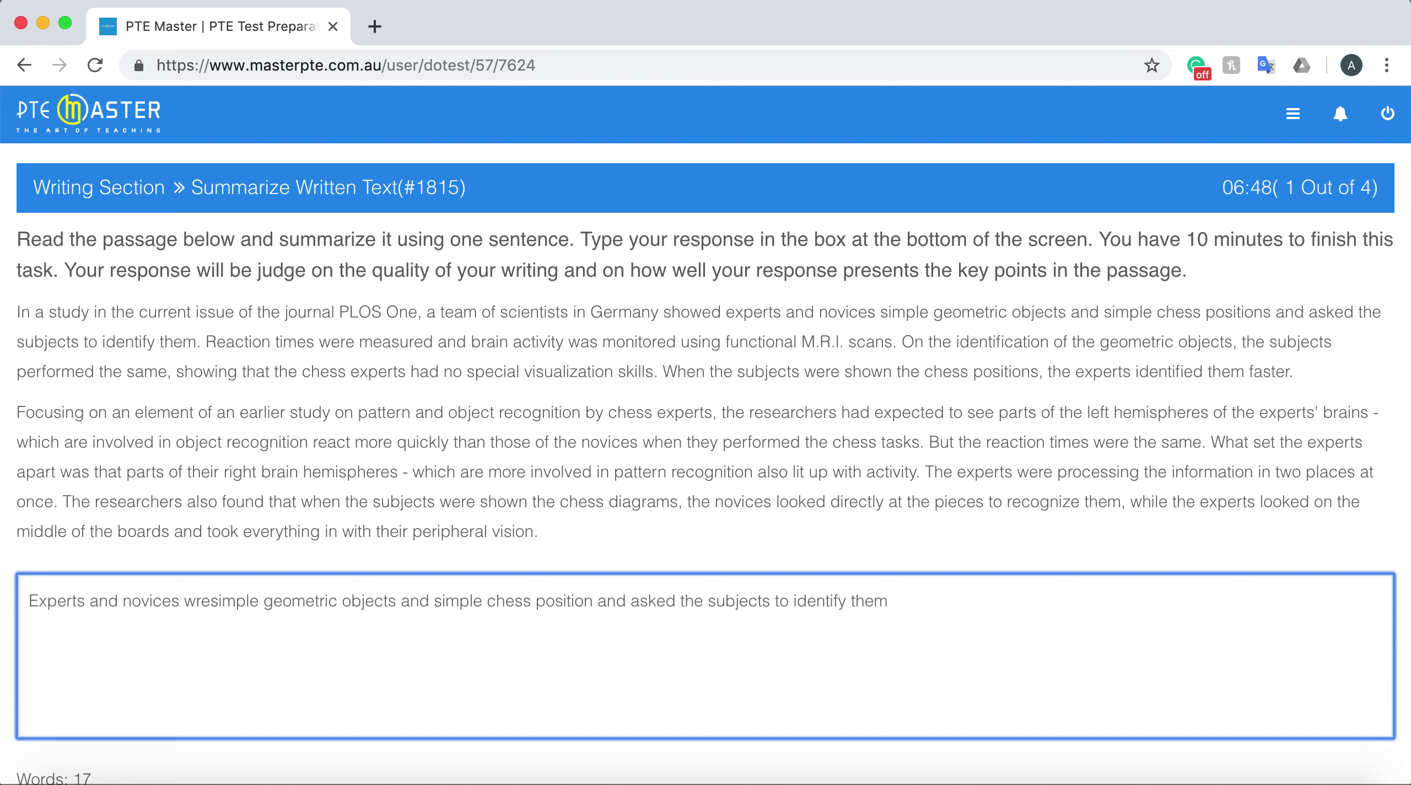
text( asked to)
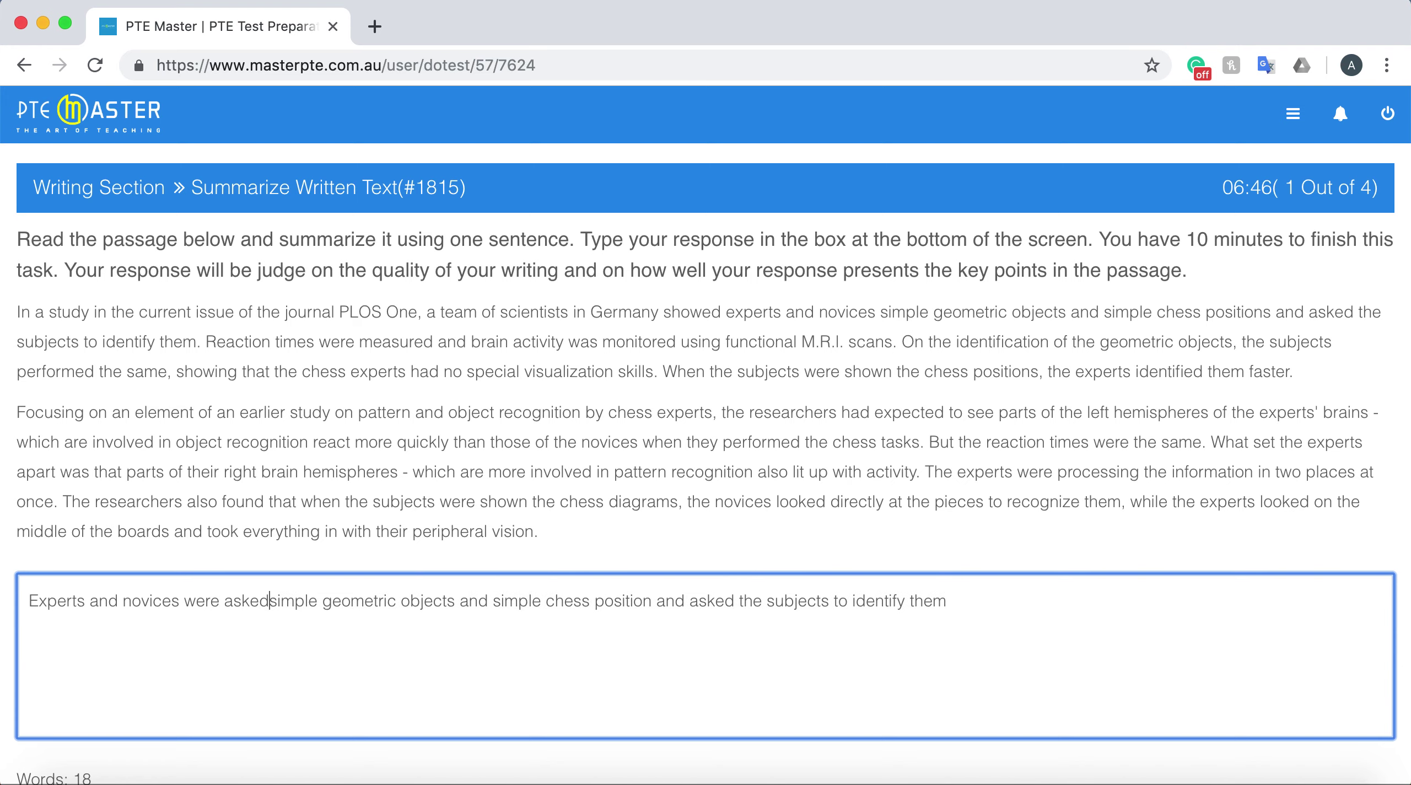
text( identi)
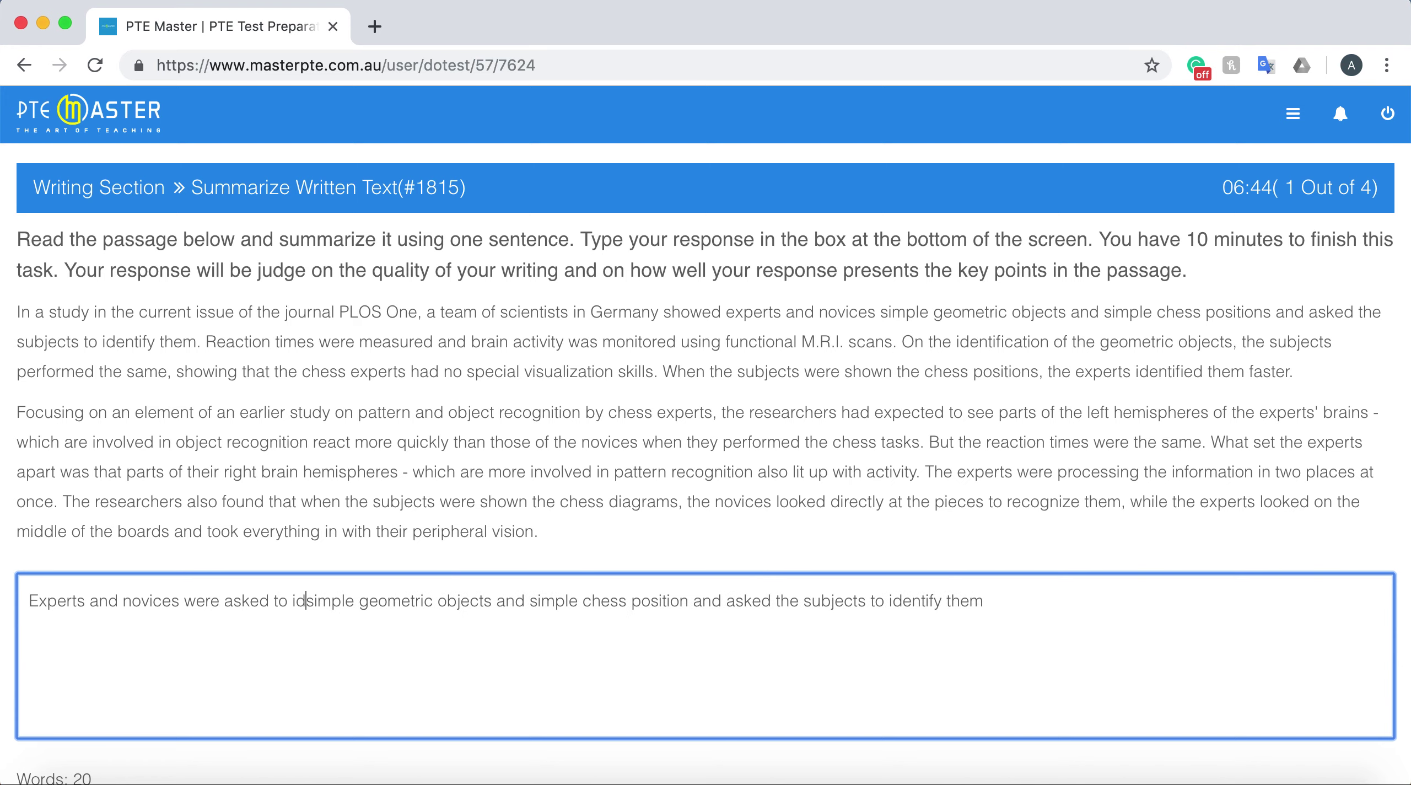
text(fy the)
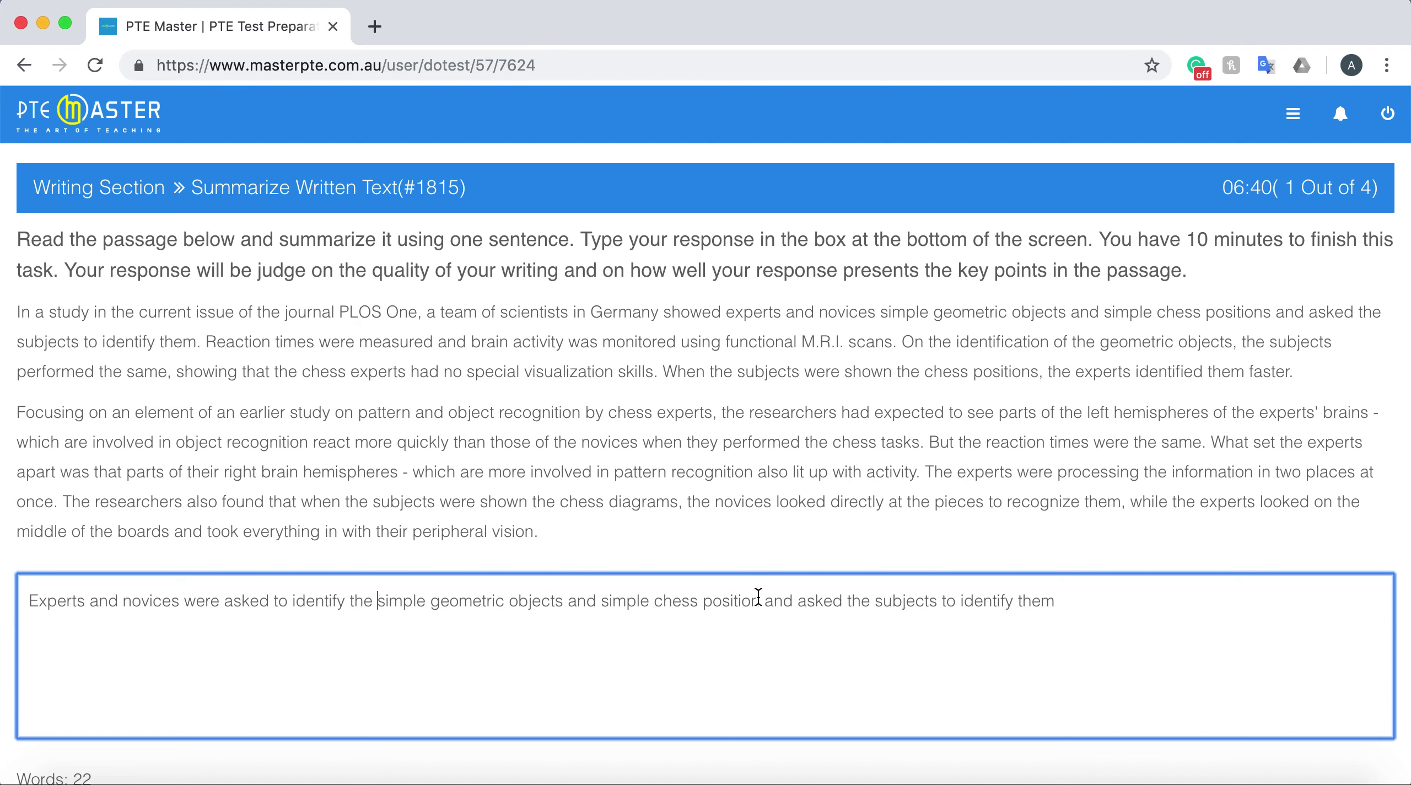
Replace everything after "simple geometric objects" in the summary with "which".
drag(764, 601, 1121, 601)
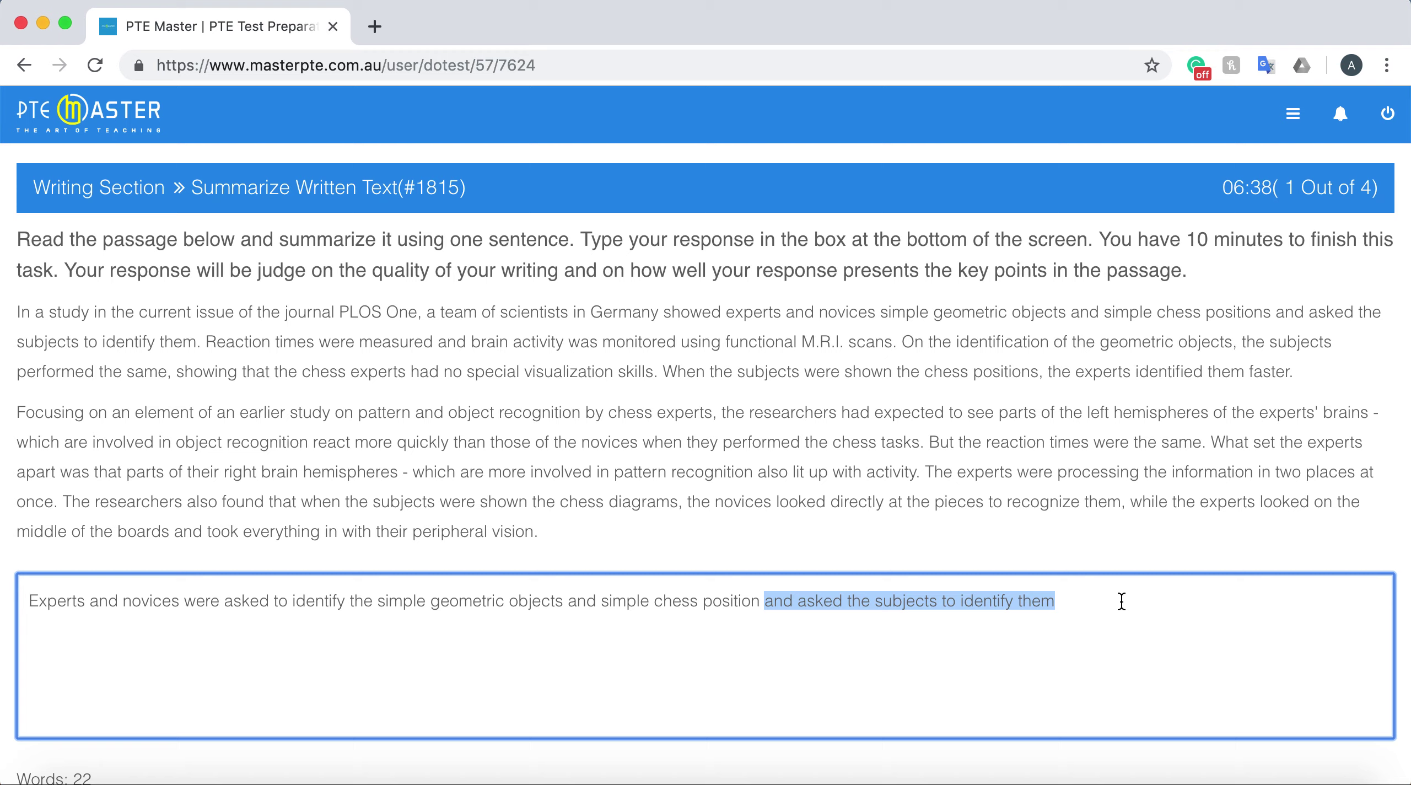
text(which)
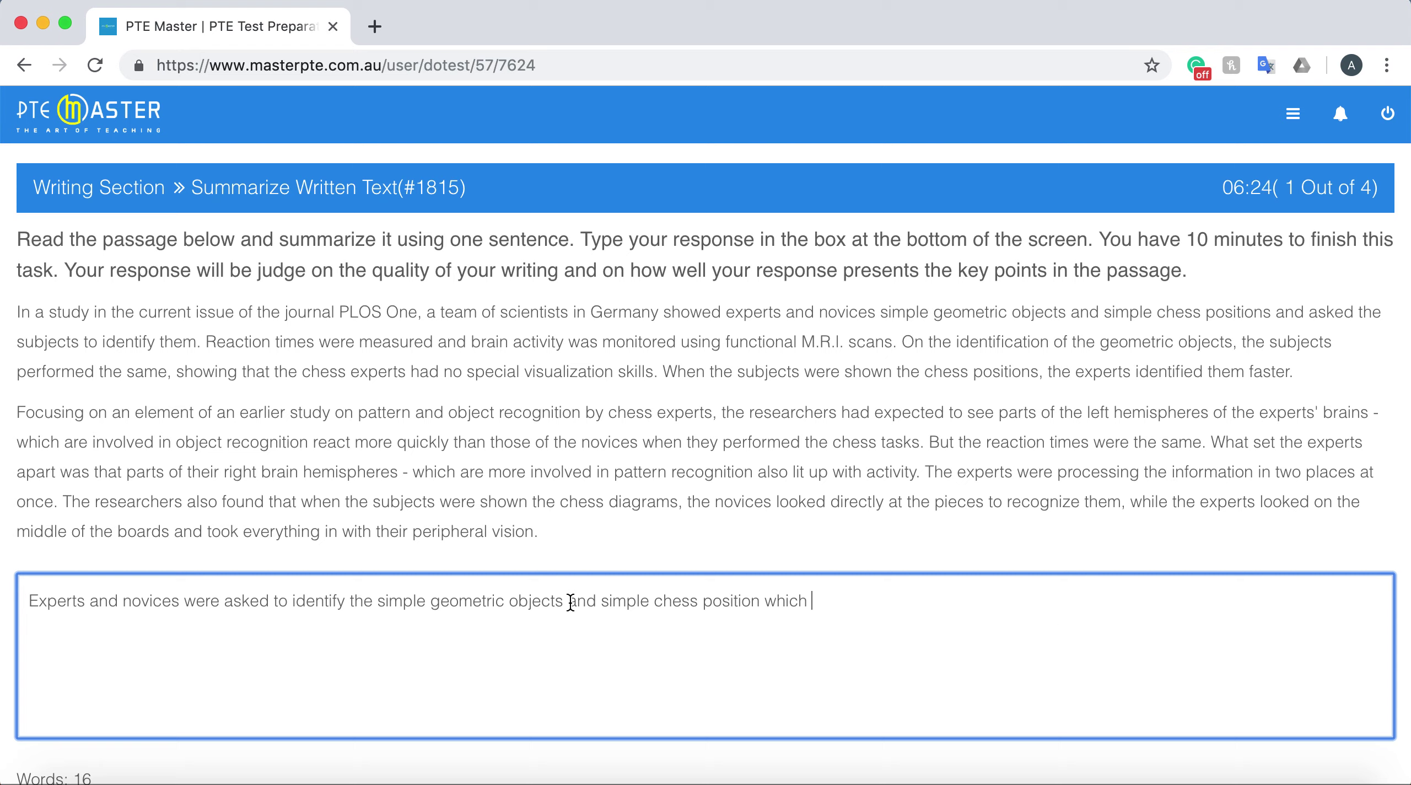
drag(797, 610, 825, 613)
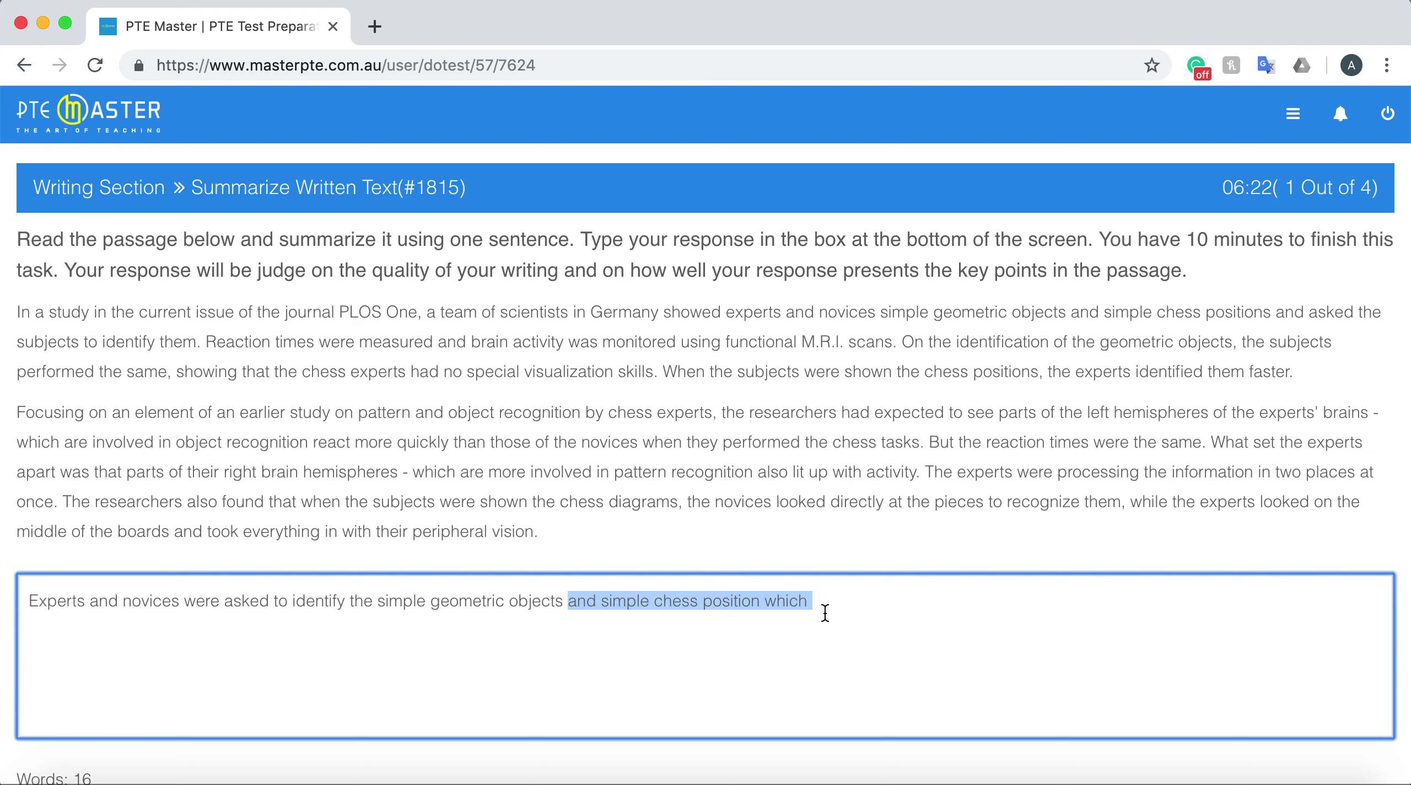
text(which)
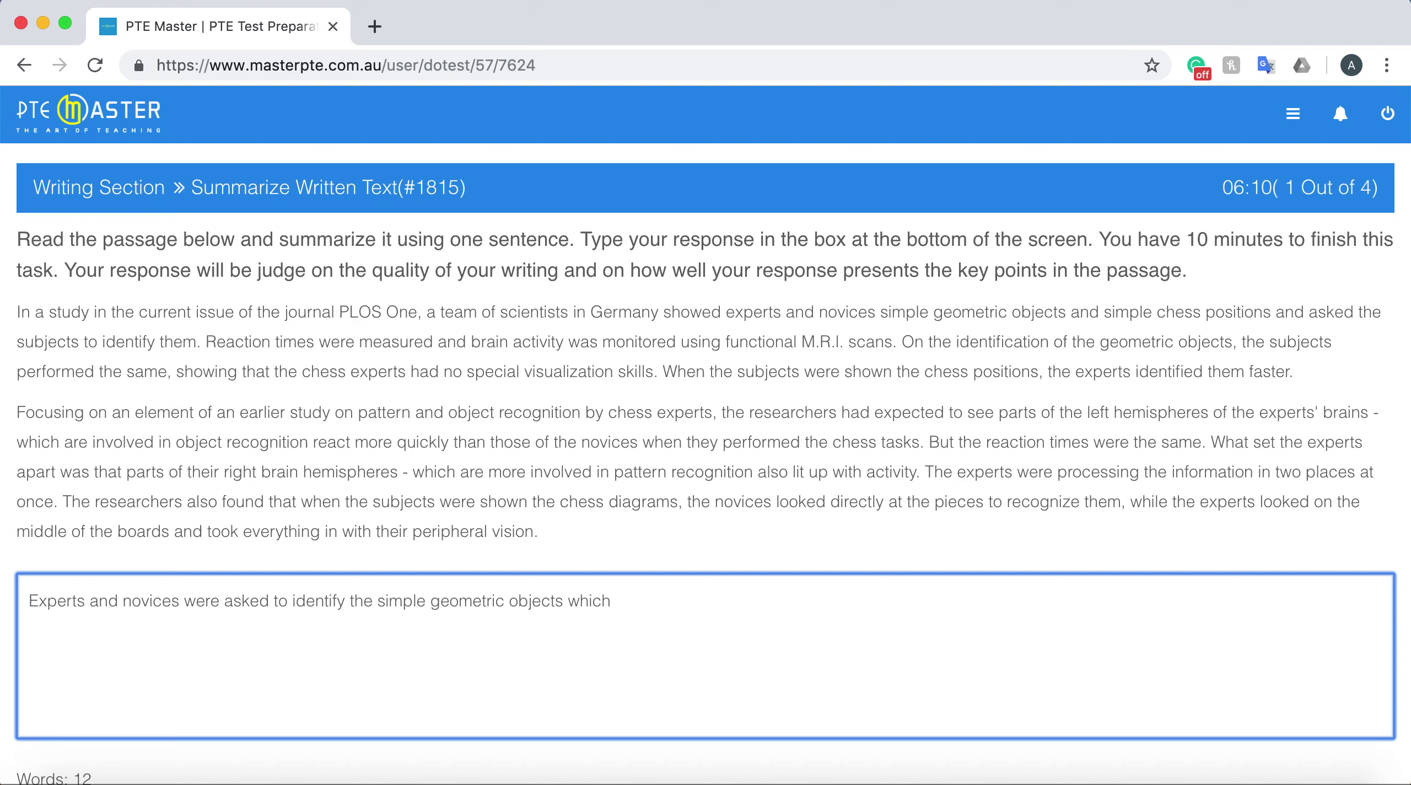
Continue the summary with "the subjects performed the same and", and insert "in" before "which".
text(t)
key(shift+Left)
text(the subjects per)
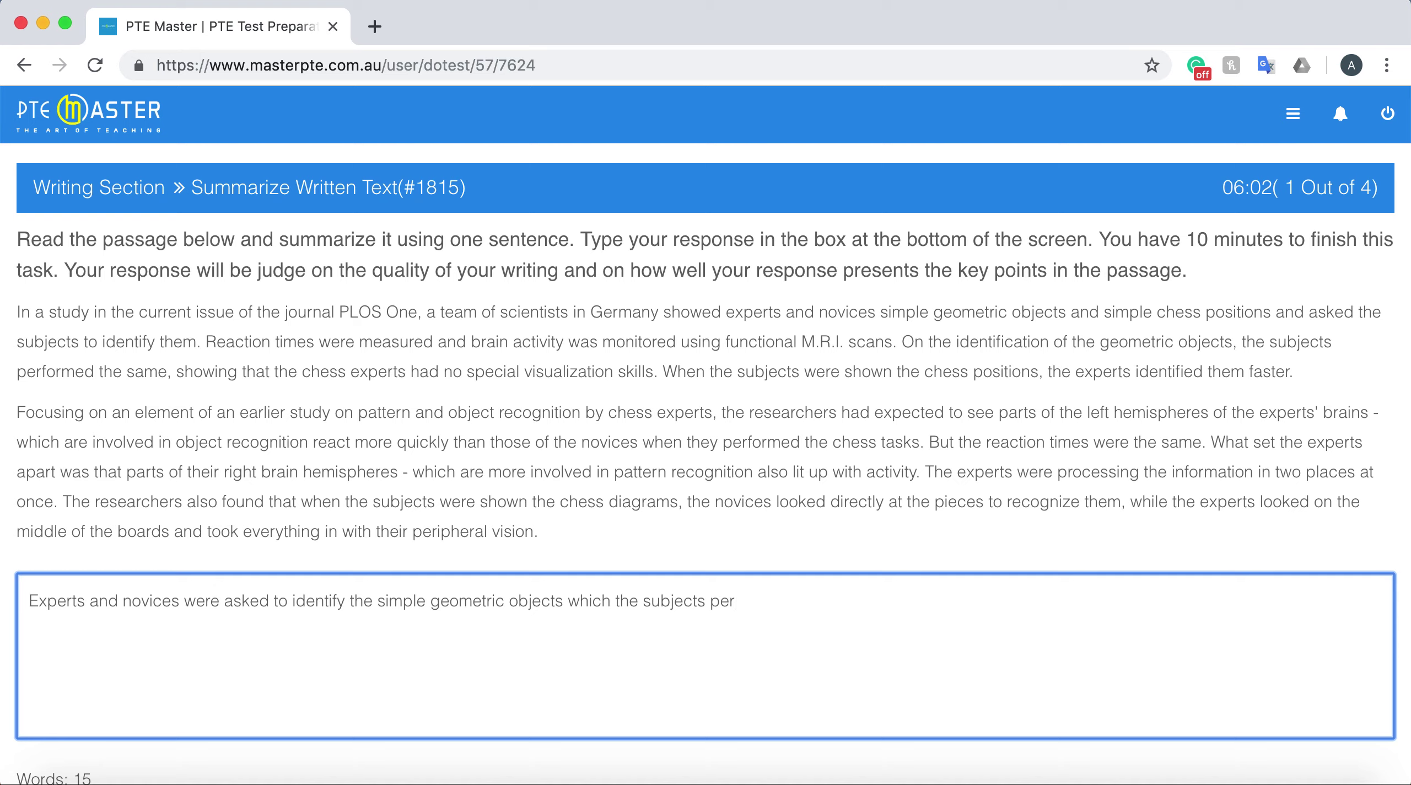
text(formed the same)
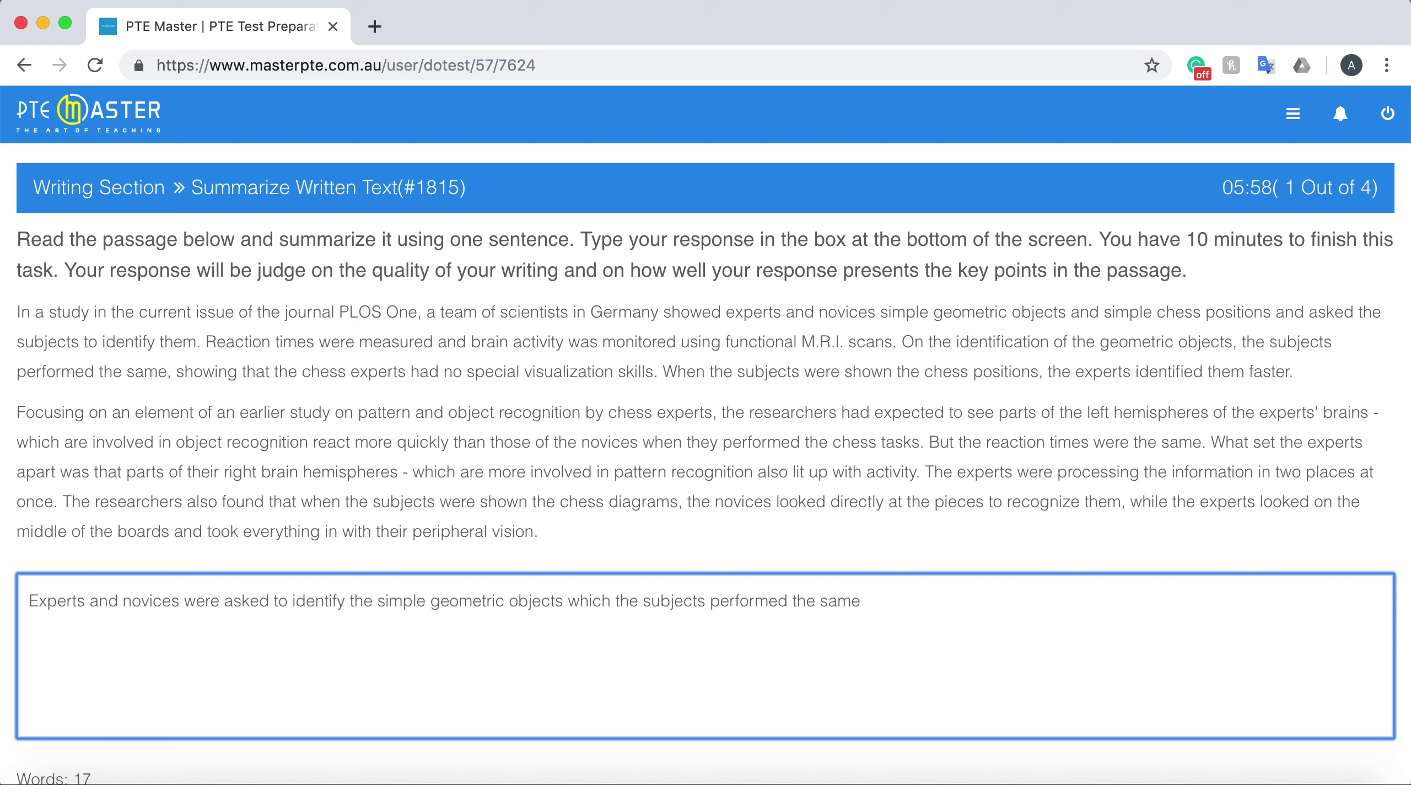
text( and)
click(570, 600)
text(in)
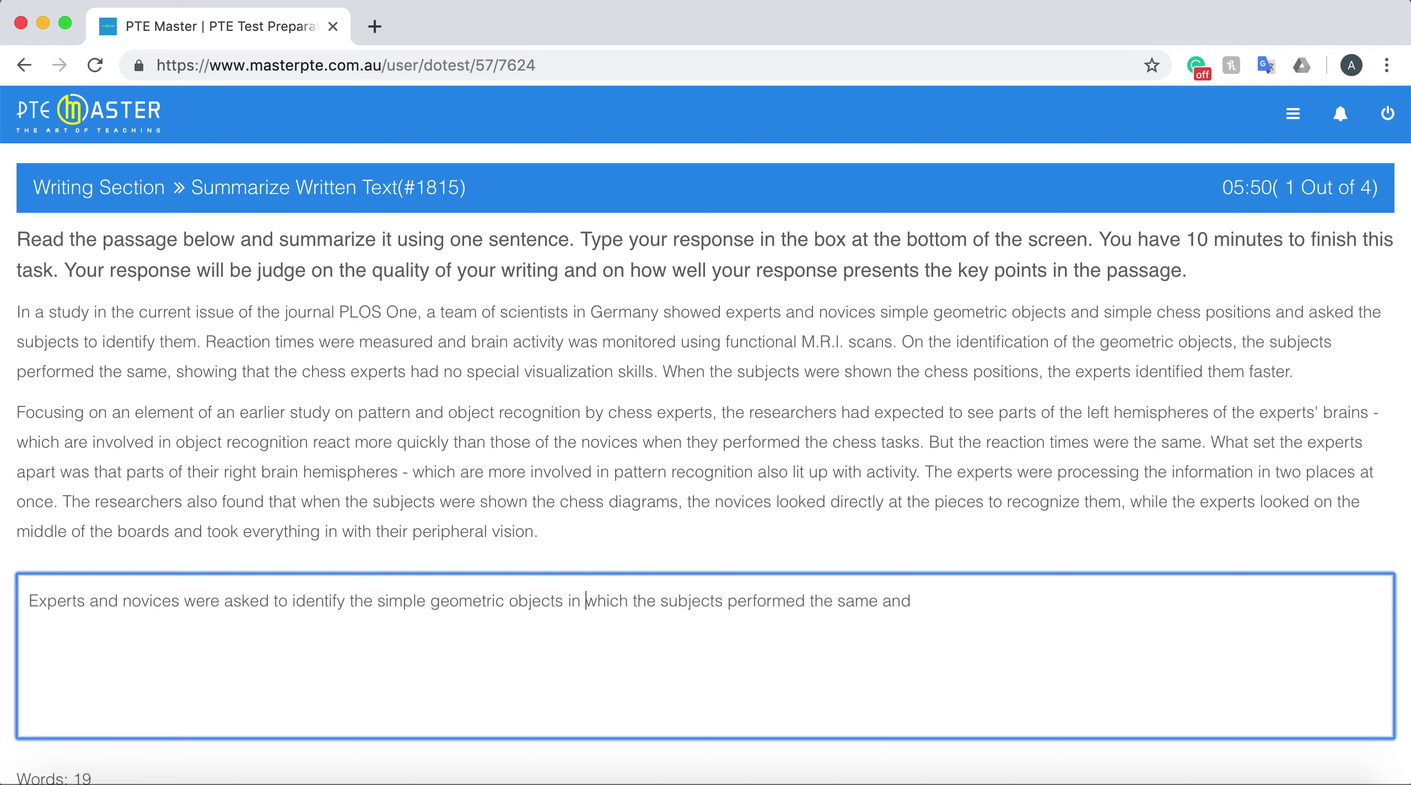
Continue the summary with "the simple chess positions in which the experts identified them faster, a".
click(934, 605)
text(the simple )
text(chess po)
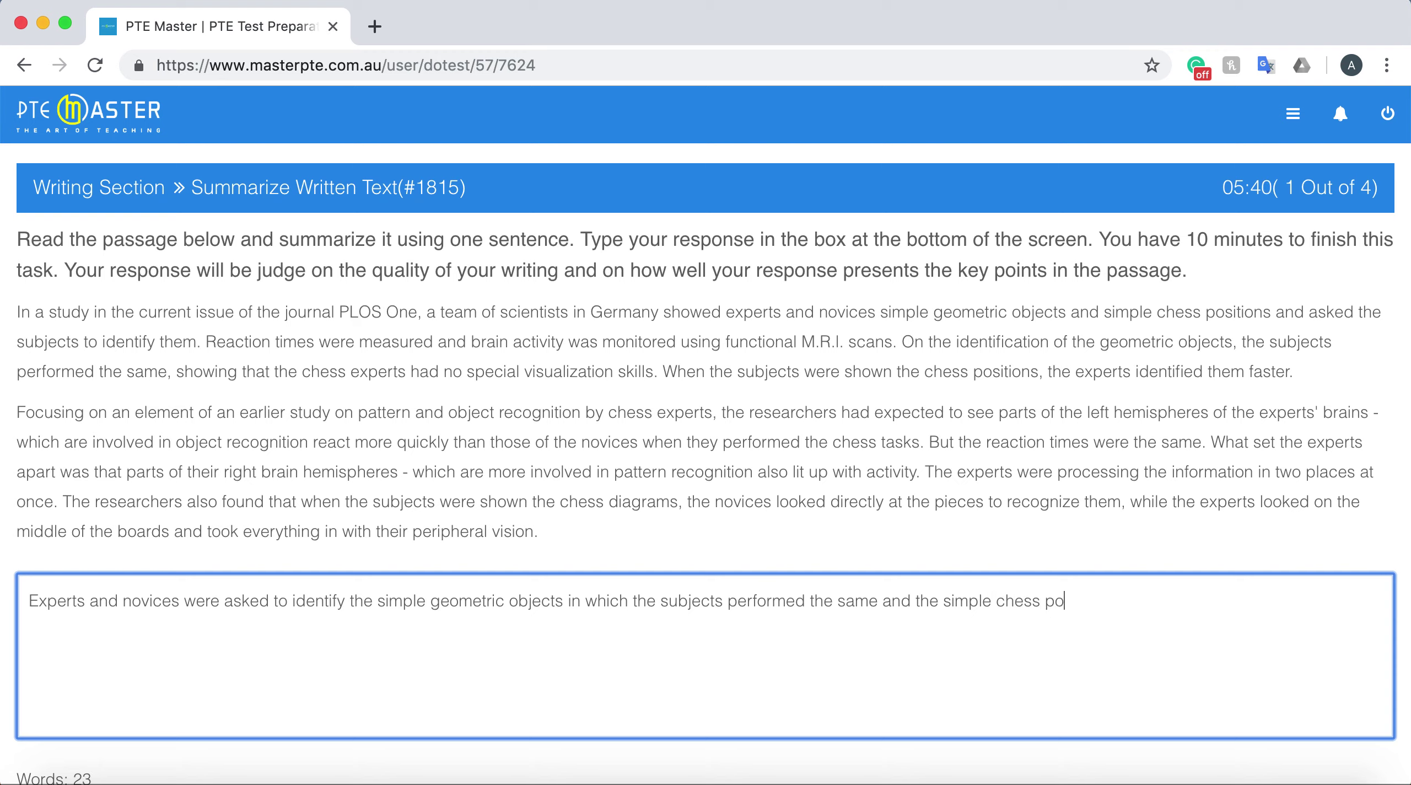
text(sitions in which )
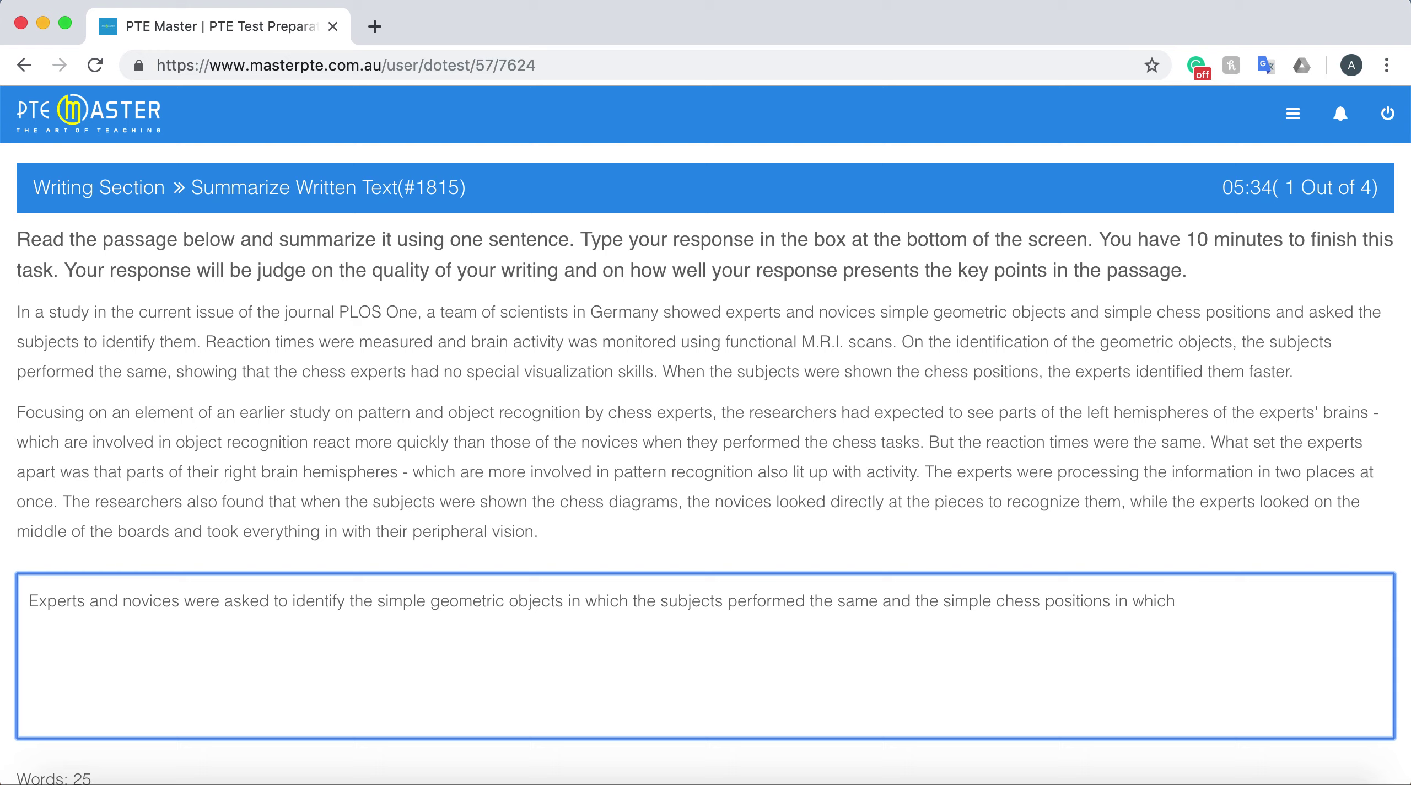
text(the experts identified)
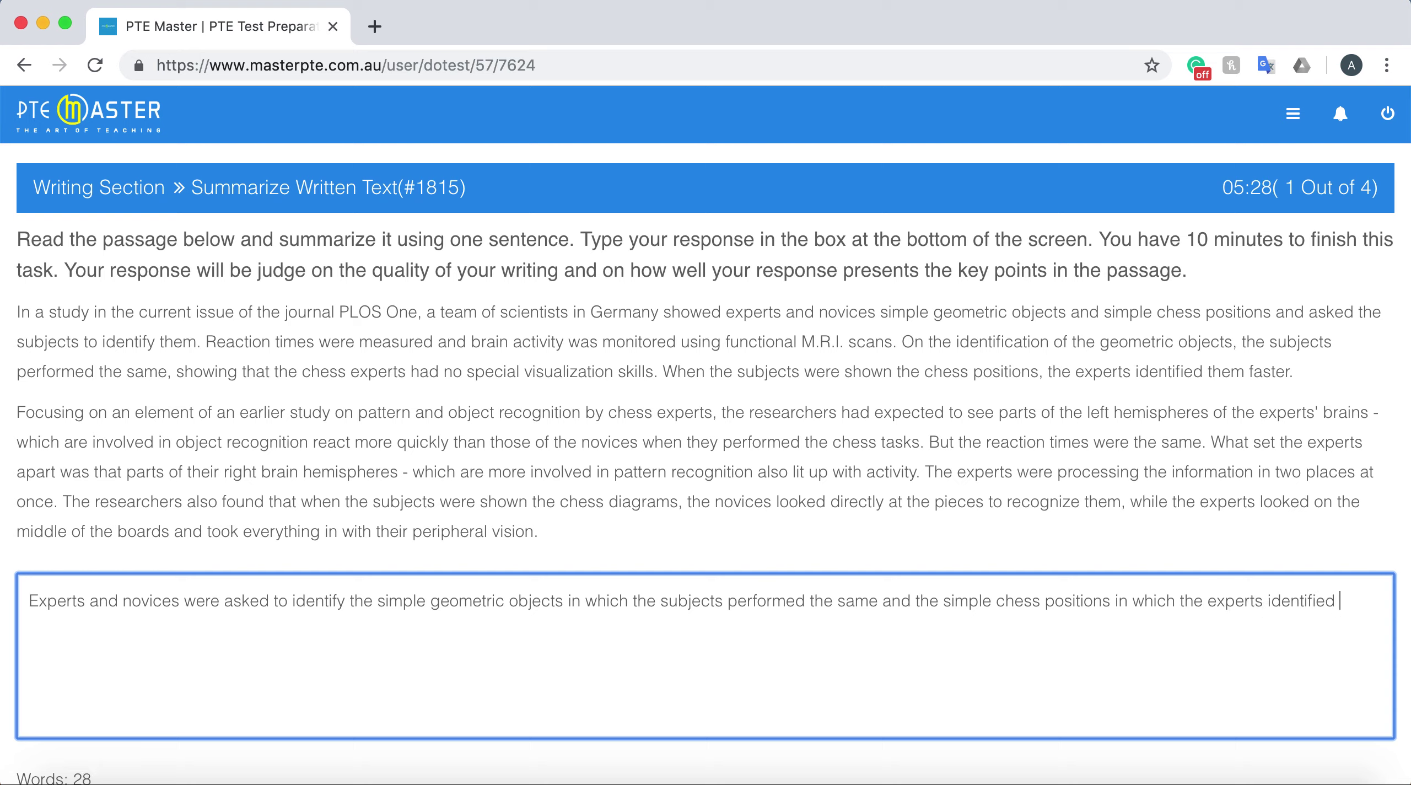
text( them faster,)
text(a)
key(shift+Left)
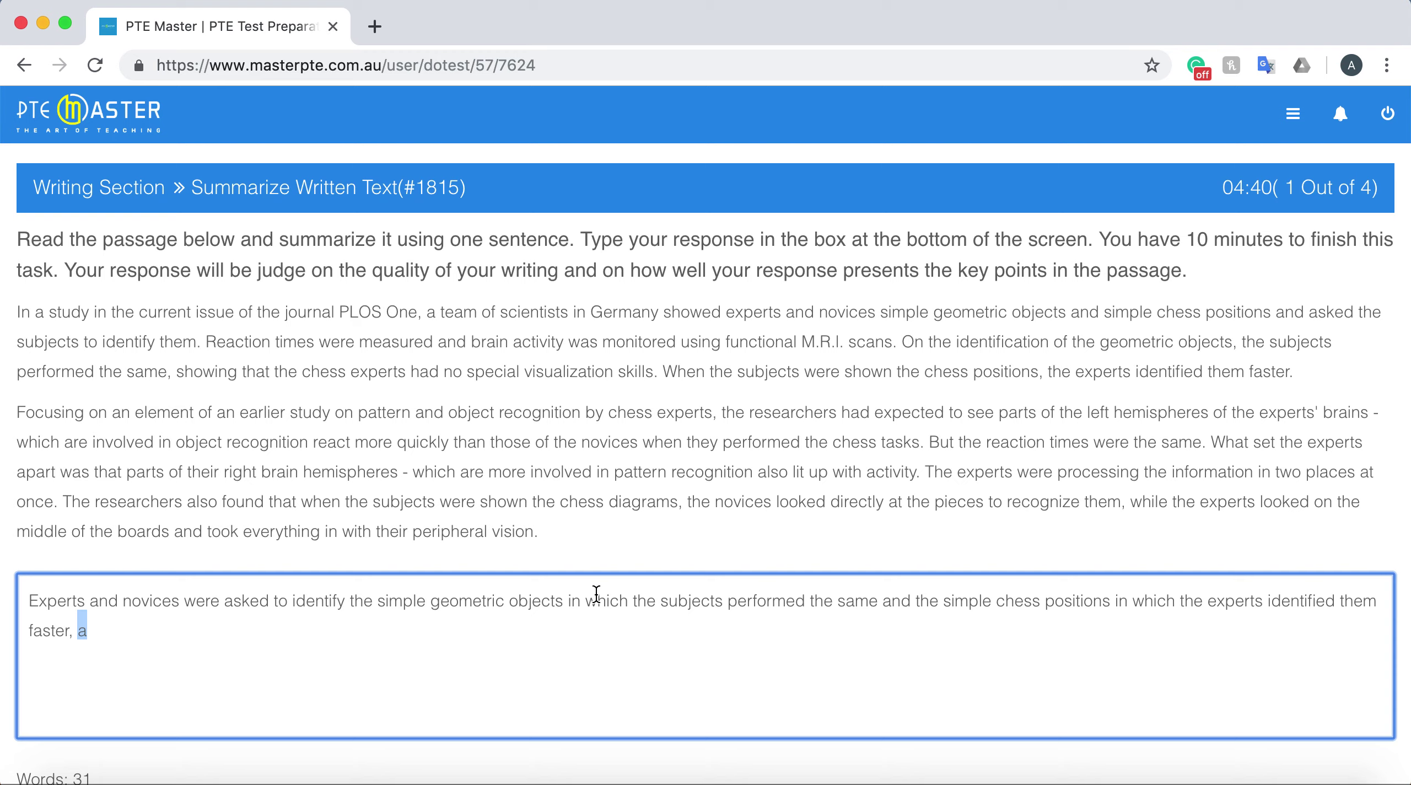
Replace "in which the subjects" in the summary with "as a result they".
drag(570, 601, 724, 600)
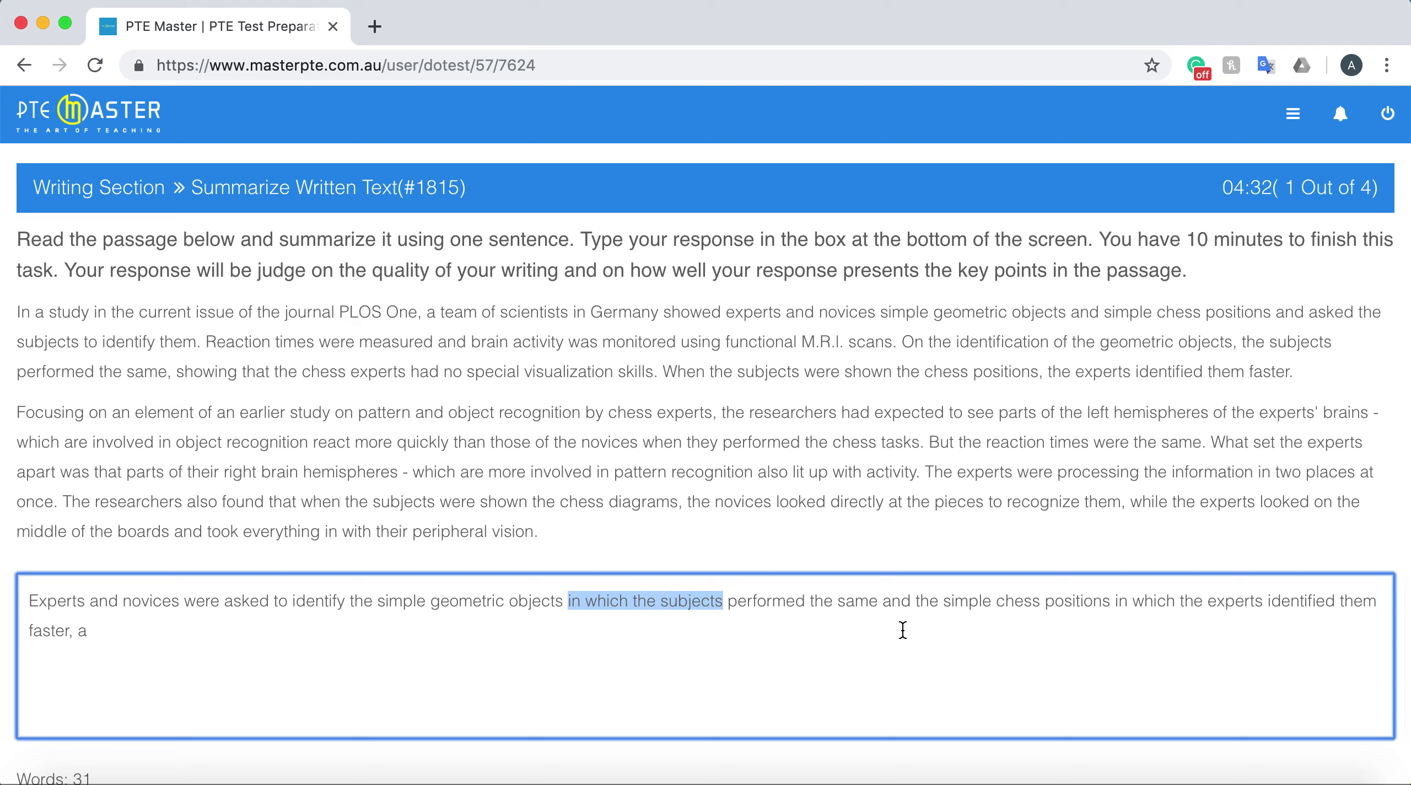
text(as )
text(a resu)
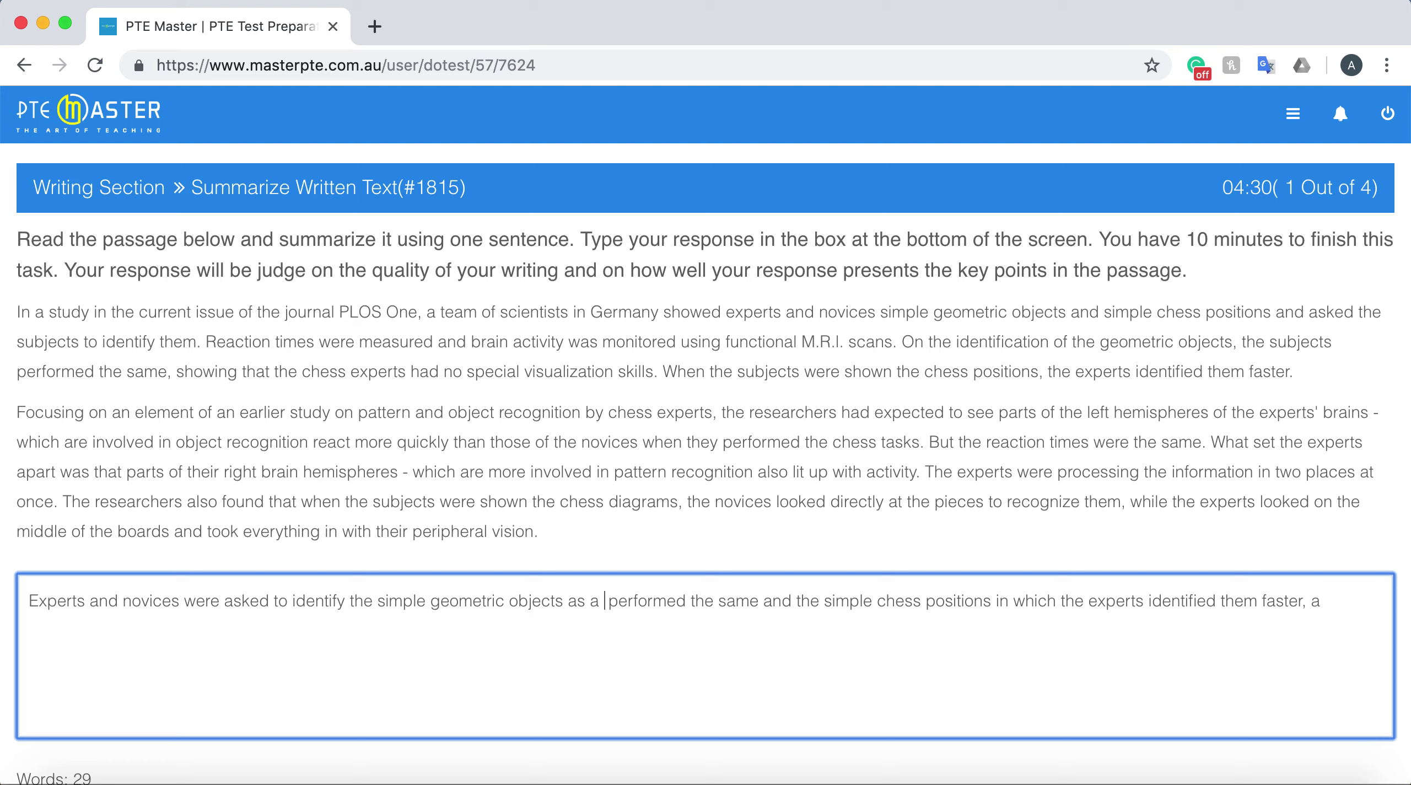
text(lt )
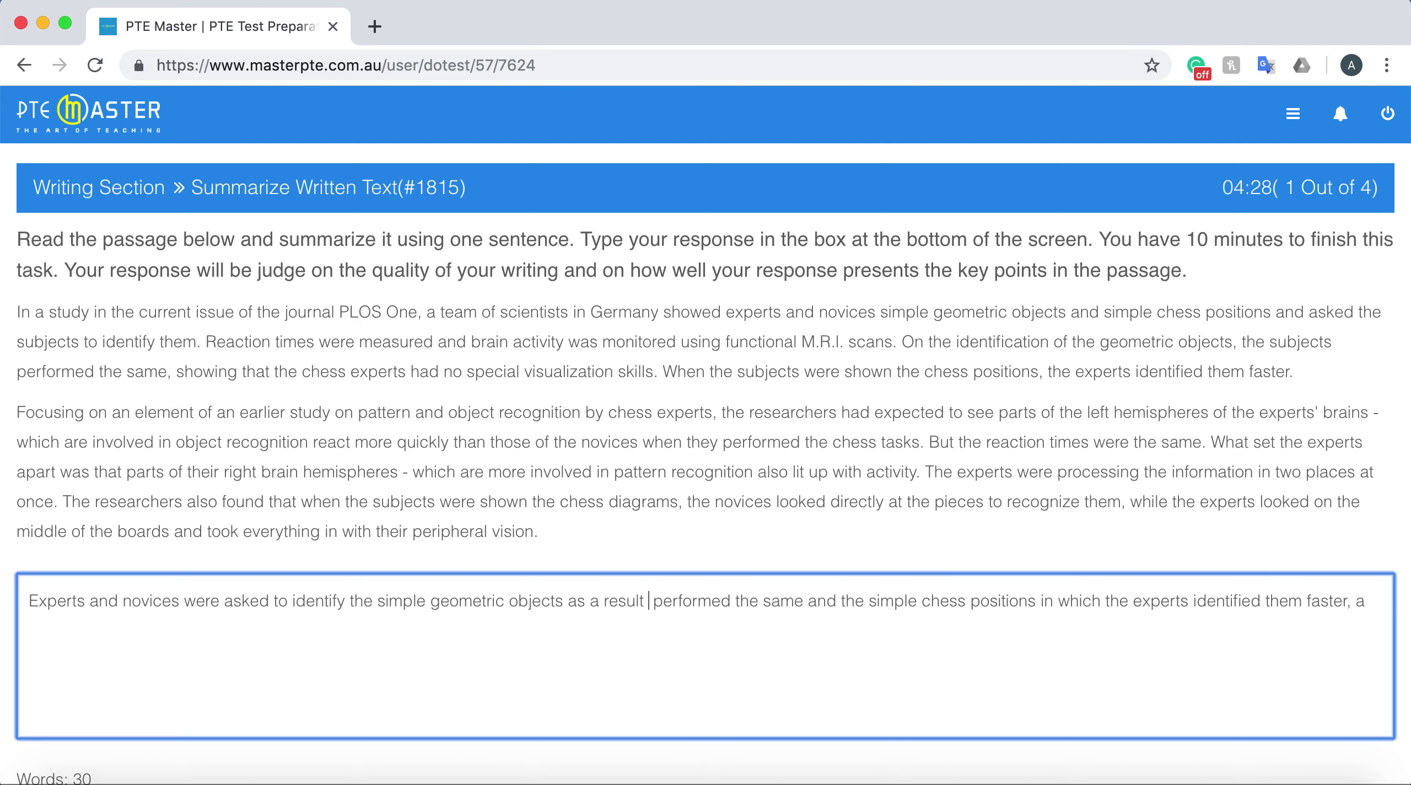
text(they)
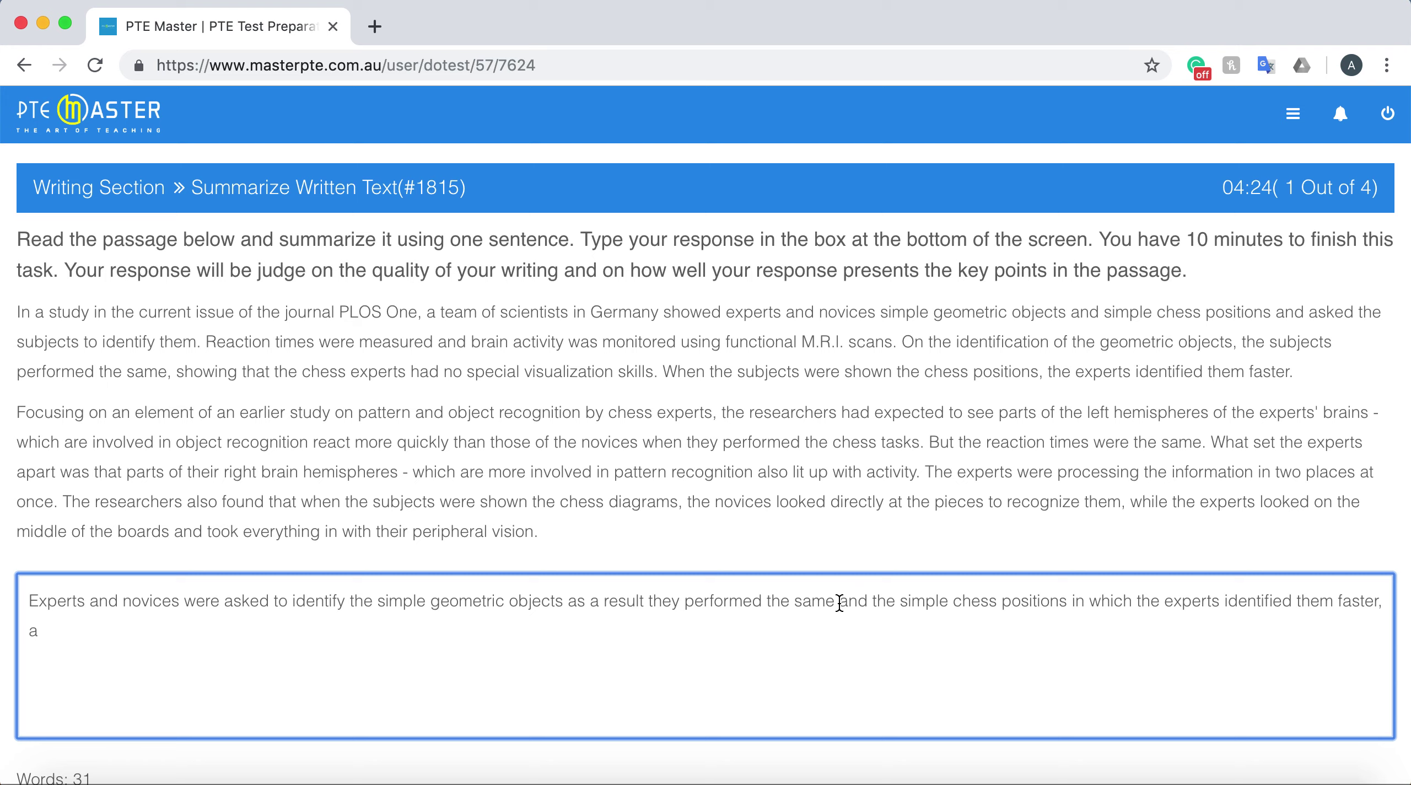
Change "and the" before "simple chess positions" in the summary to "but in".
drag(839, 602, 872, 603)
text(but)
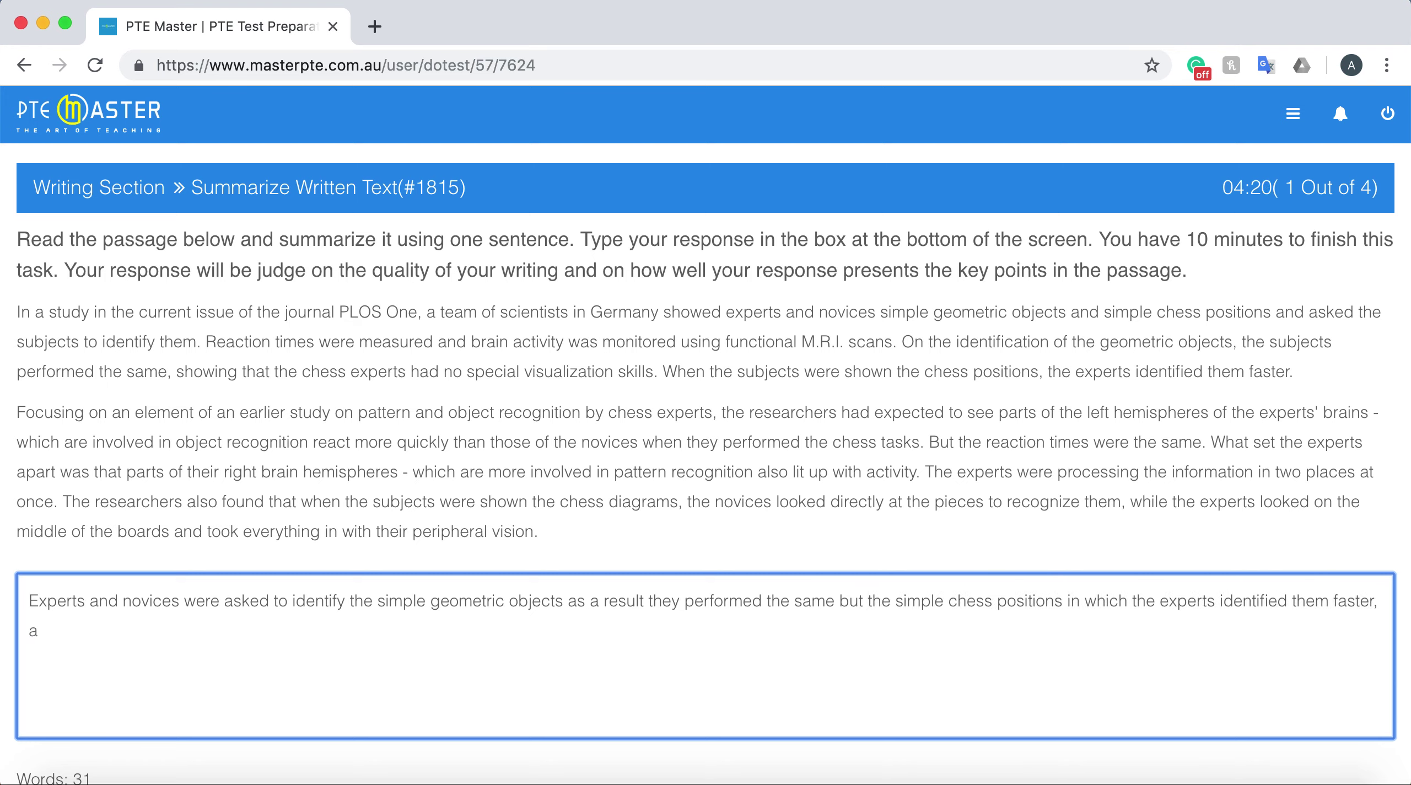
drag(1133, 602, 1376, 601)
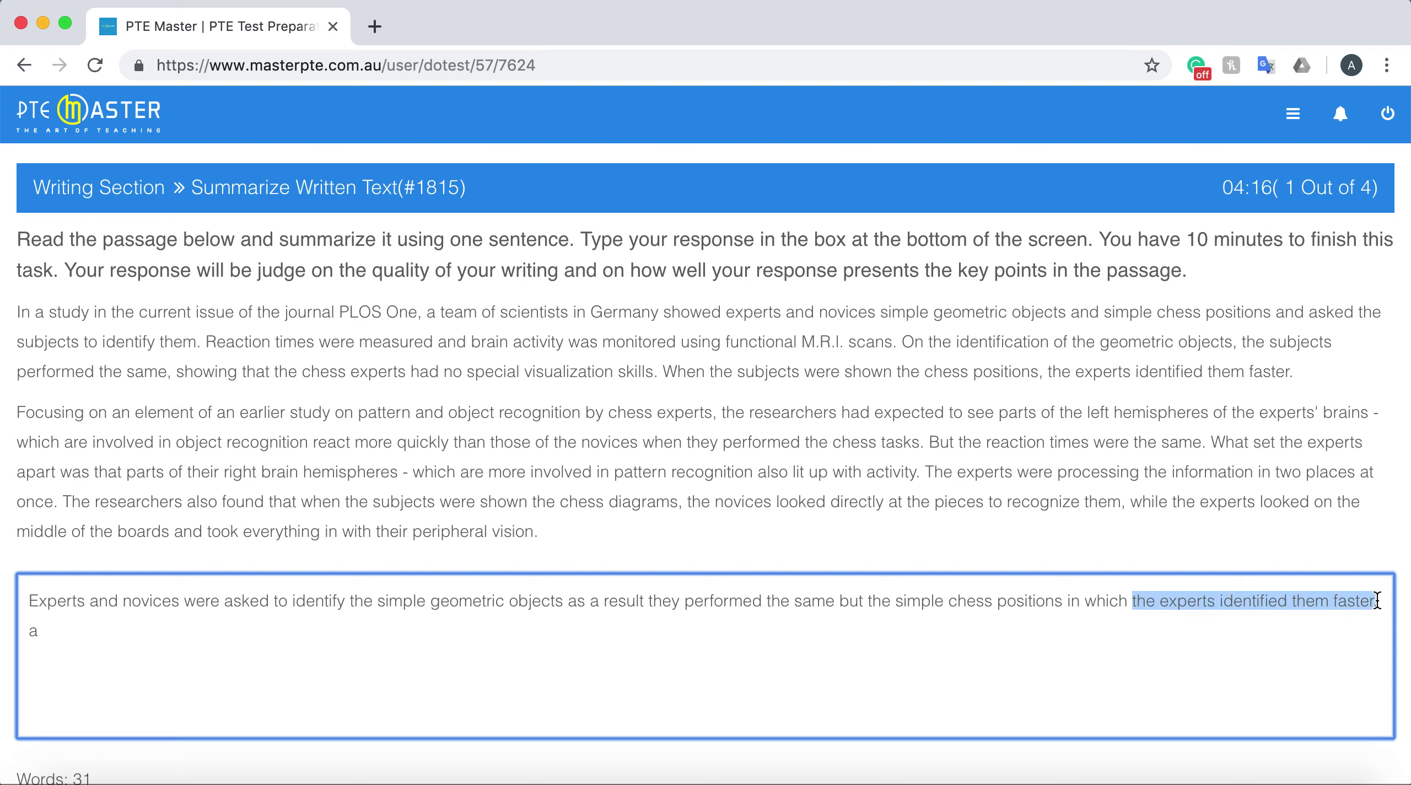
double_click(880, 600)
text(in)
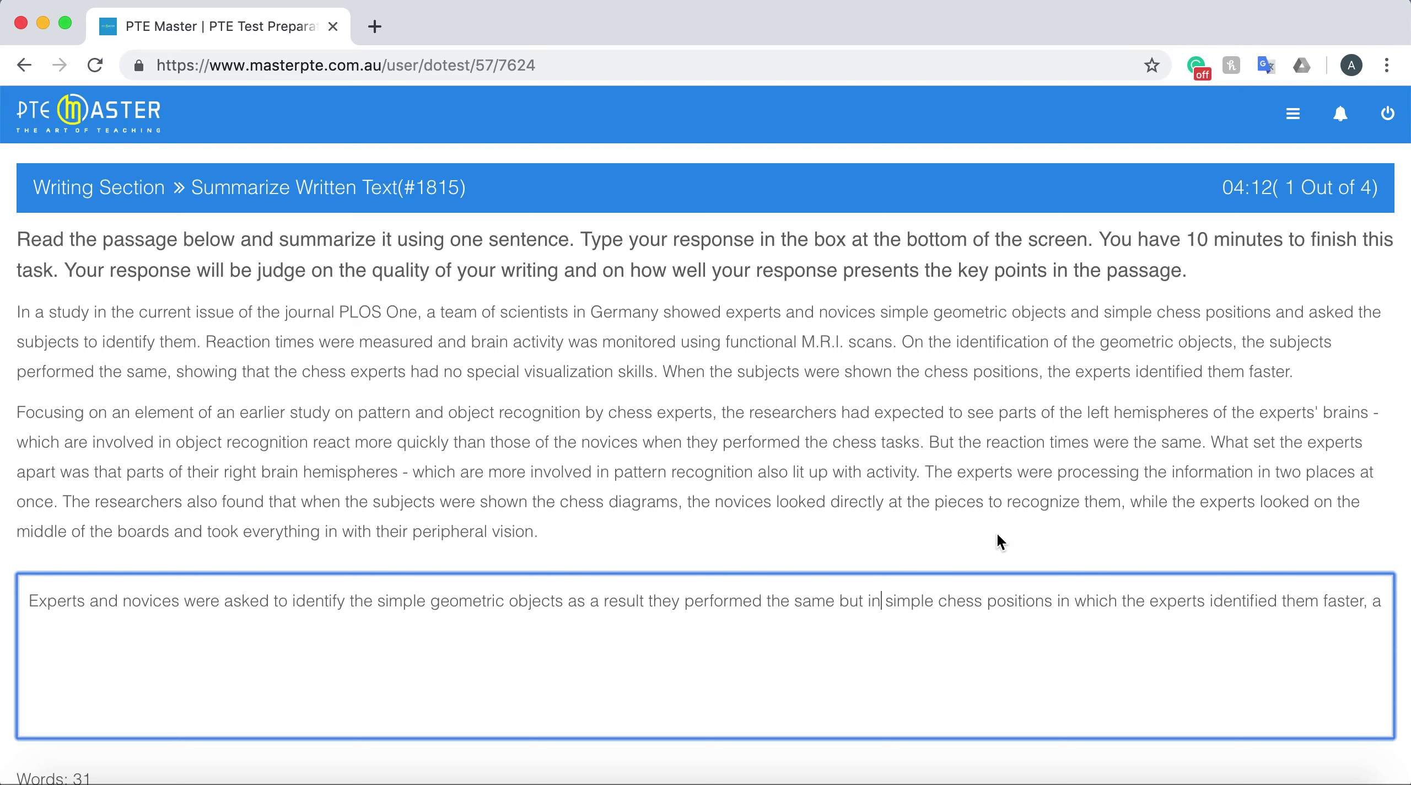
Delete "in which" between "simple chess positions" and "the experts identified" in the summary.
click(1123, 600)
key(shift+Left)
key(shift+Left)
key(shift+Left)
key(shift+Left)
key(shift+Left)
key(shift+Left)
key(shift+Left)
key(shift+Left)
key(shift+Left)
key(BackSpace)
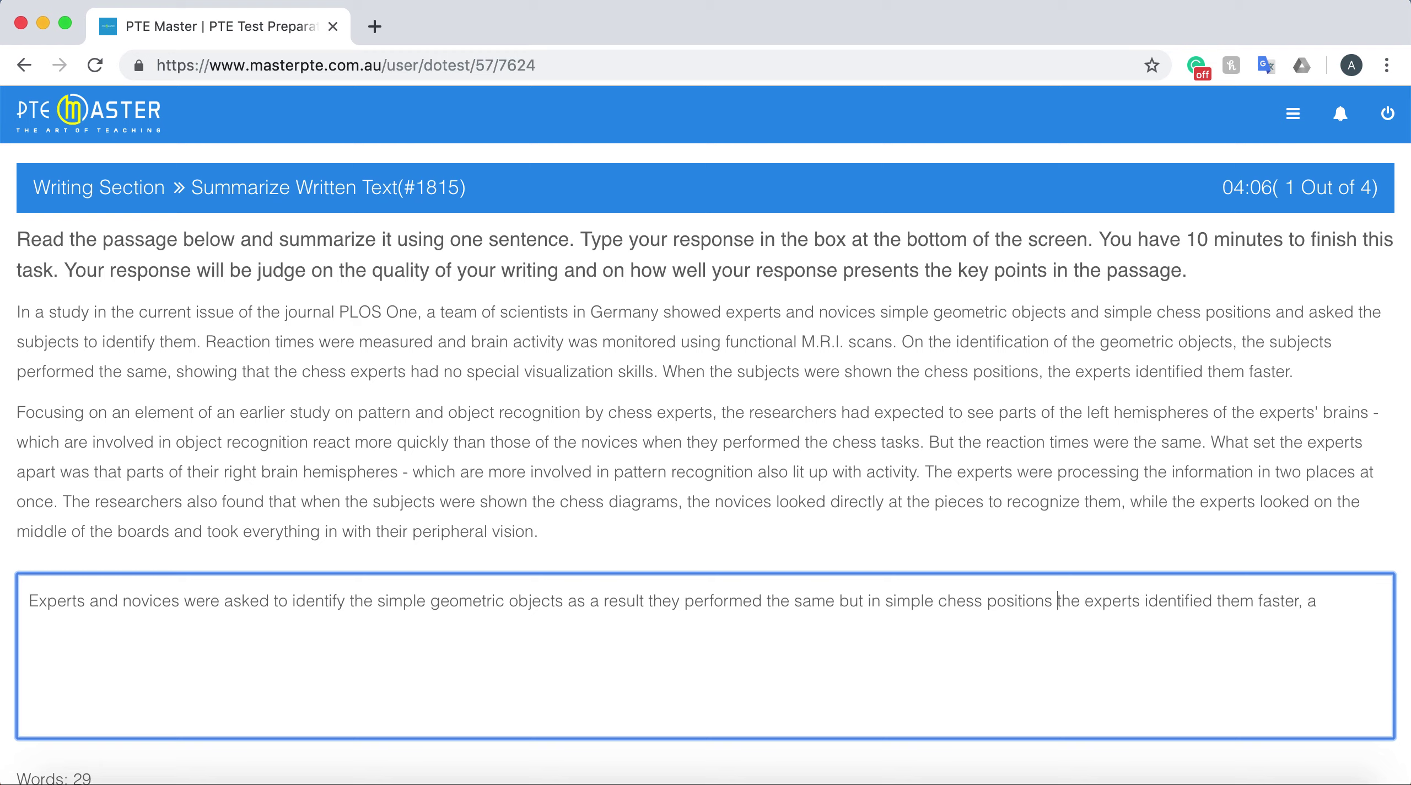
Replace the trailing "a" after "faster," in the summary with "which explain".
double_click(1315, 599)
text(which re)
key(shift+Left)
key(shift+Left)
text(explain)
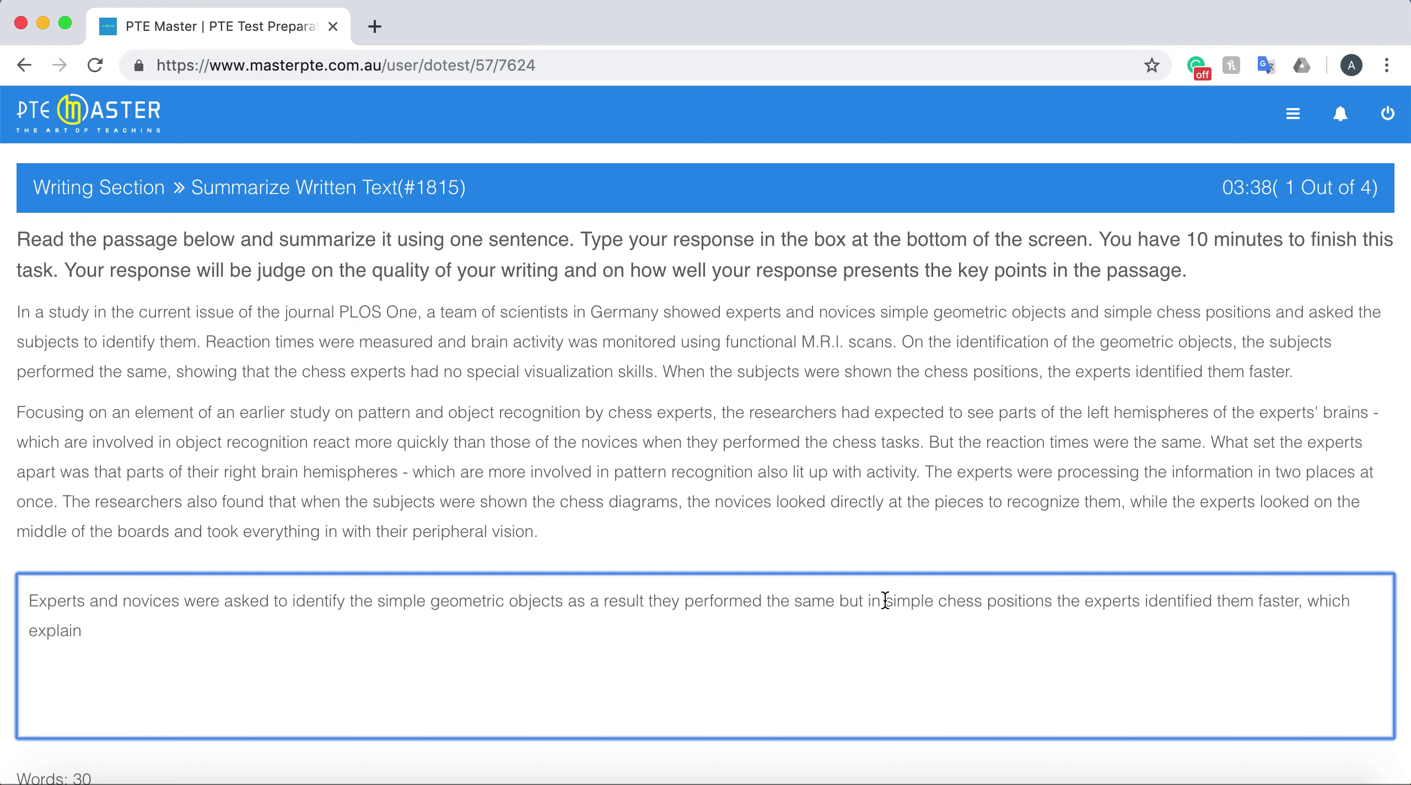
Try to cut "in simple chess positions" from the summary, and paste the cut text back into the answer box.
drag(873, 601, 1059, 602)
scroll(939, 626, down, 2)
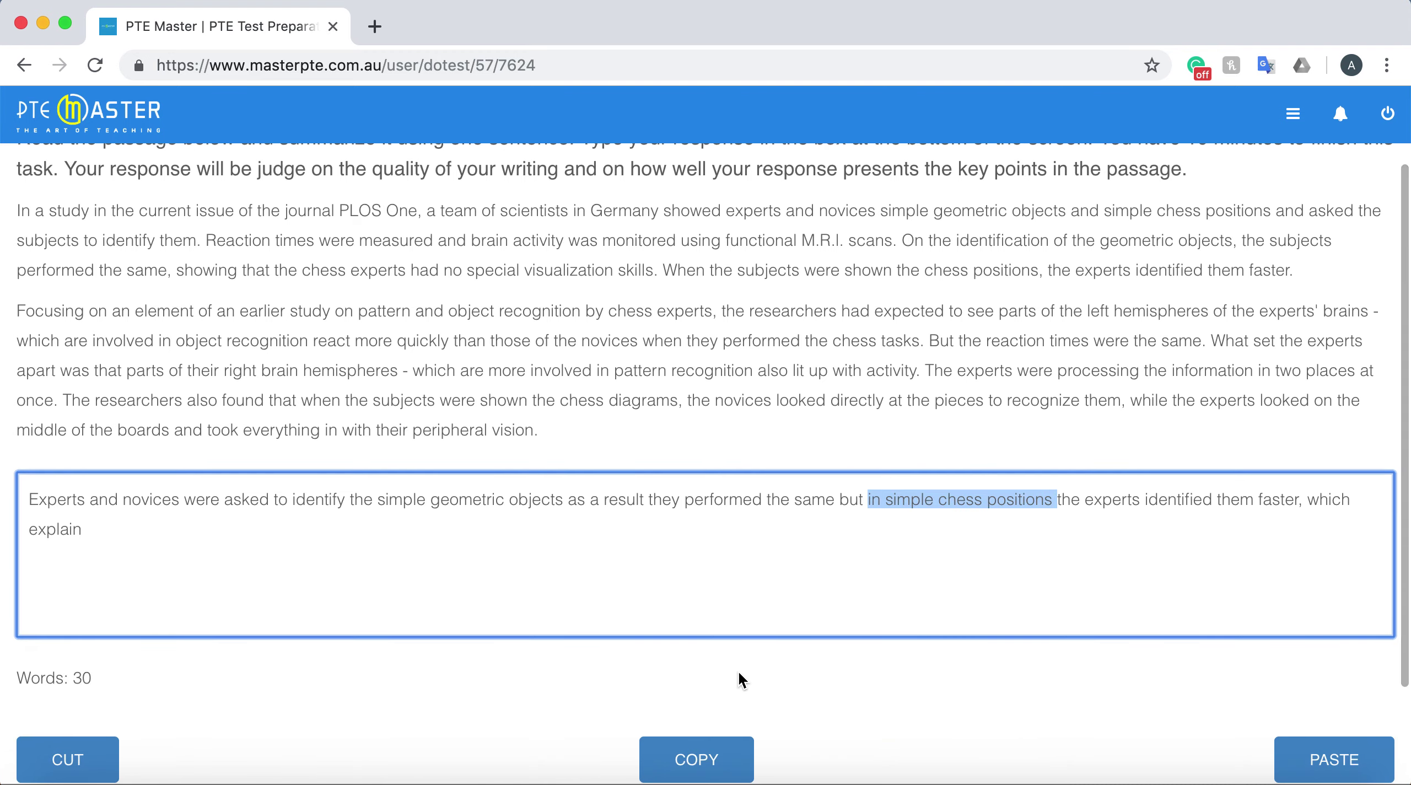
click(58, 760)
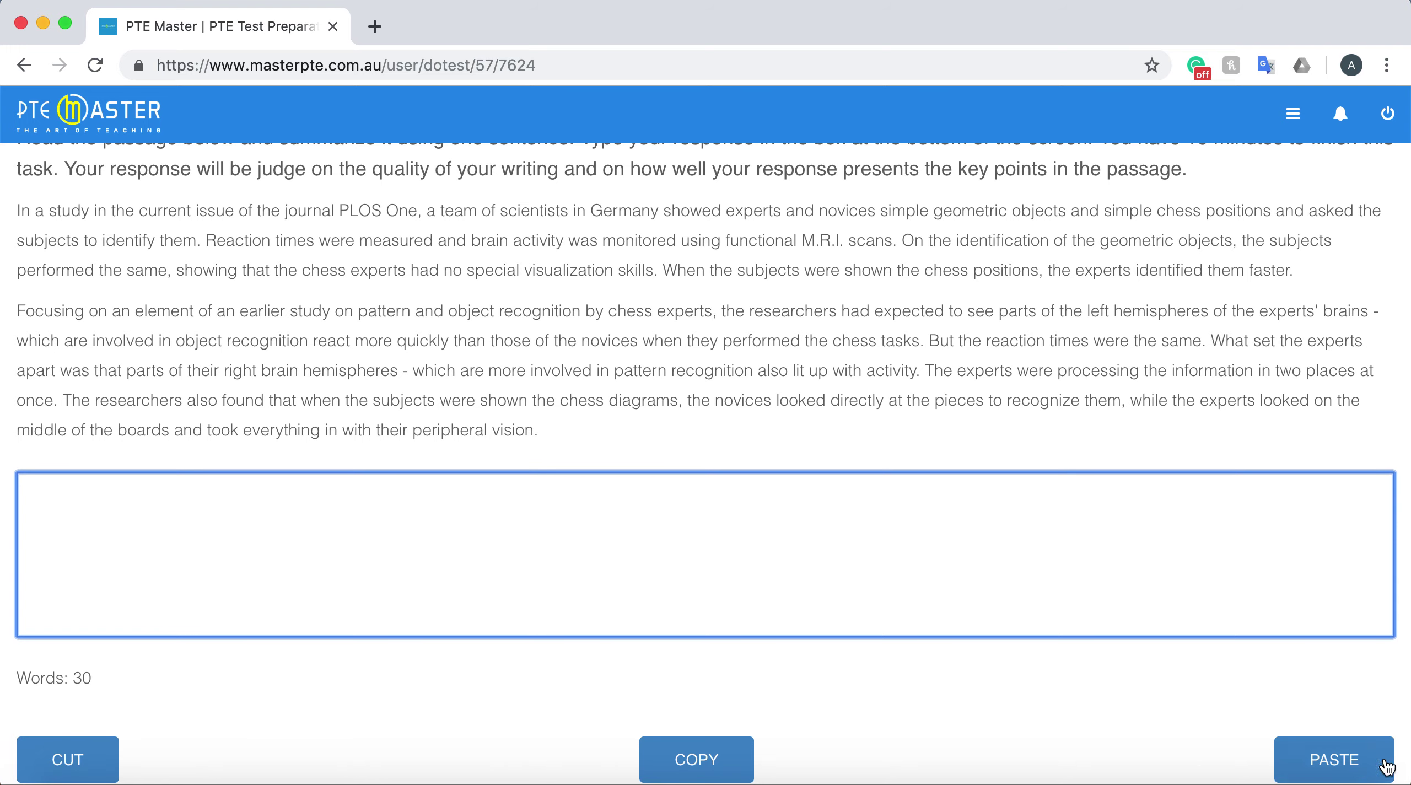
click(1334, 759)
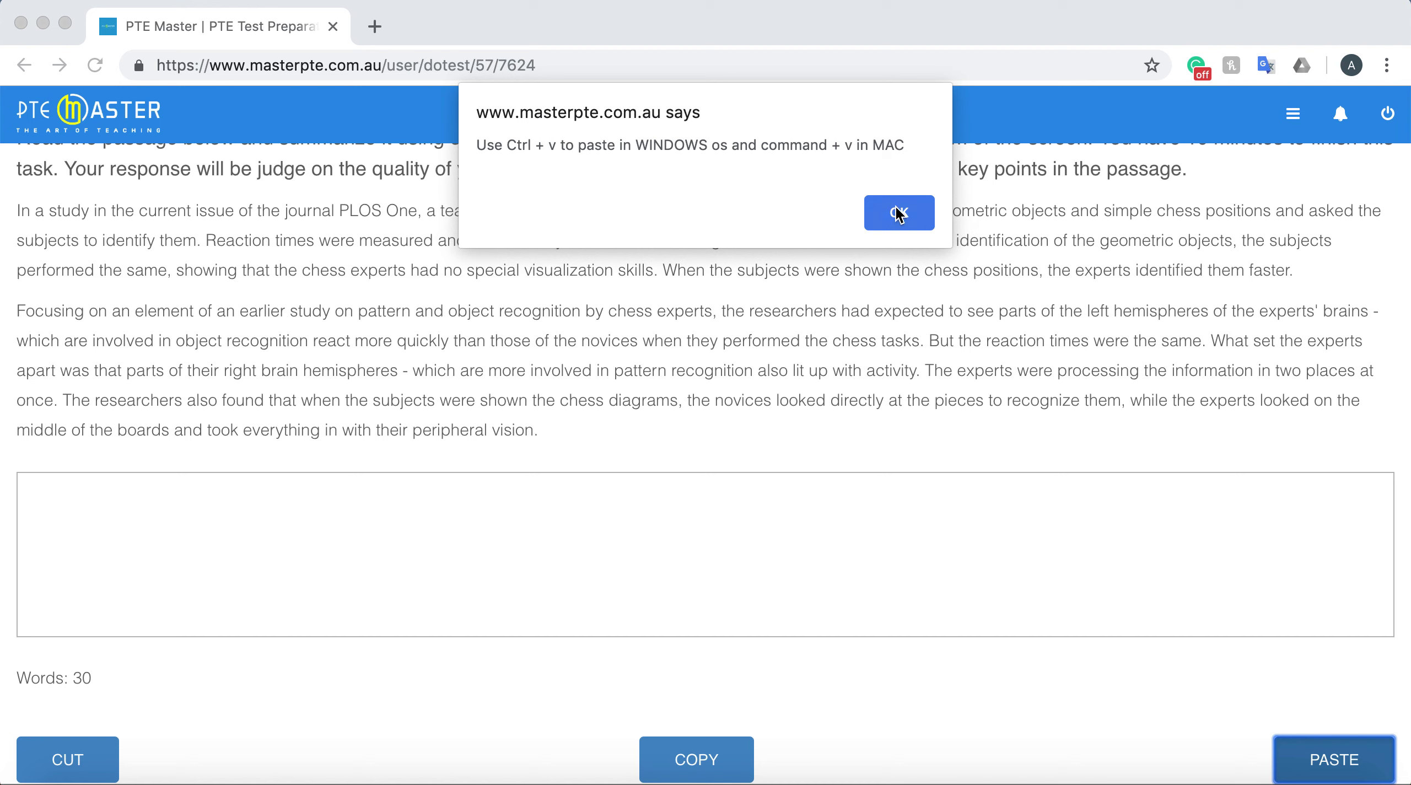
click(897, 214)
click(753, 513)
key(super+v)
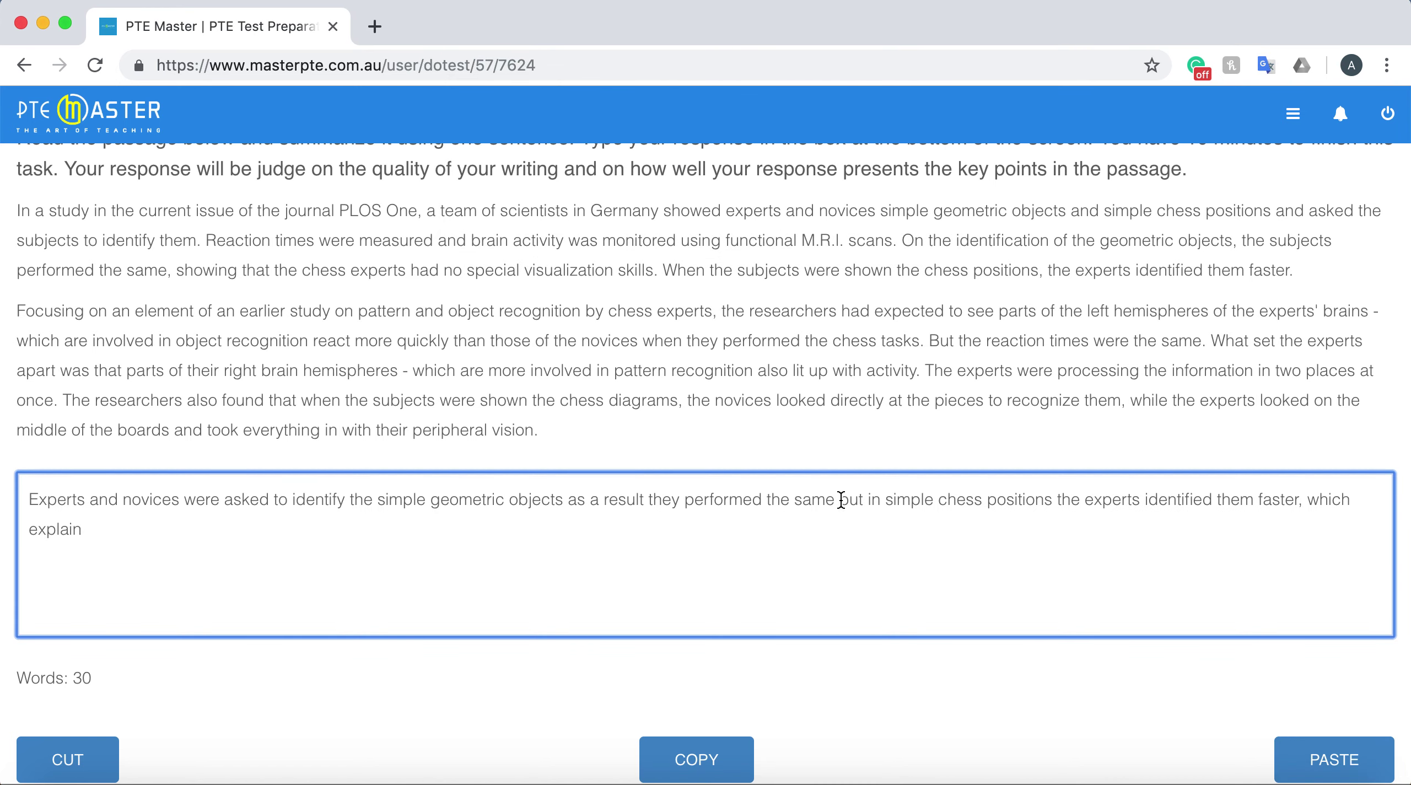
Delete "in simple chess positions" between "but" and "the experts identified" in the summary.
click(1056, 501)
shift+click(863, 499)
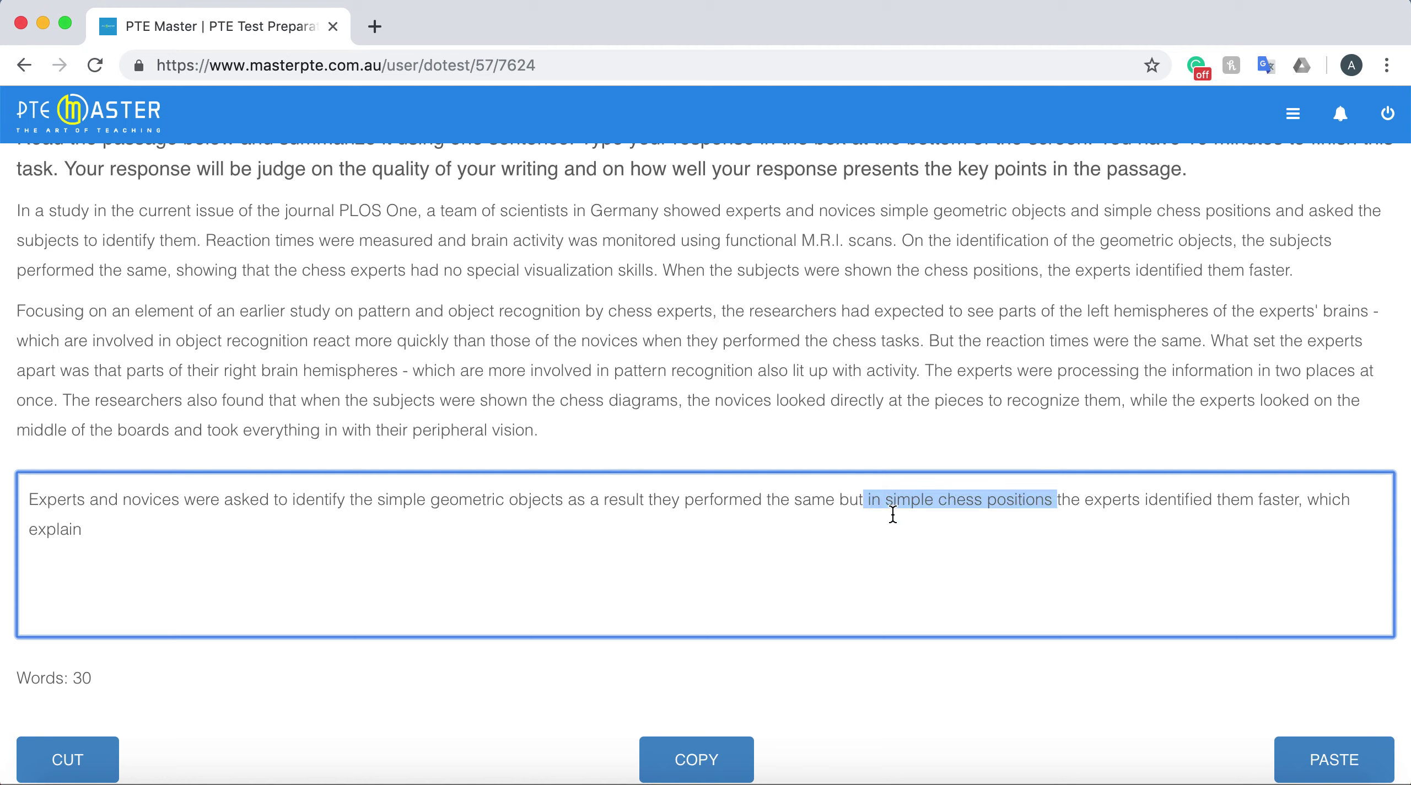
key(BackSpace)
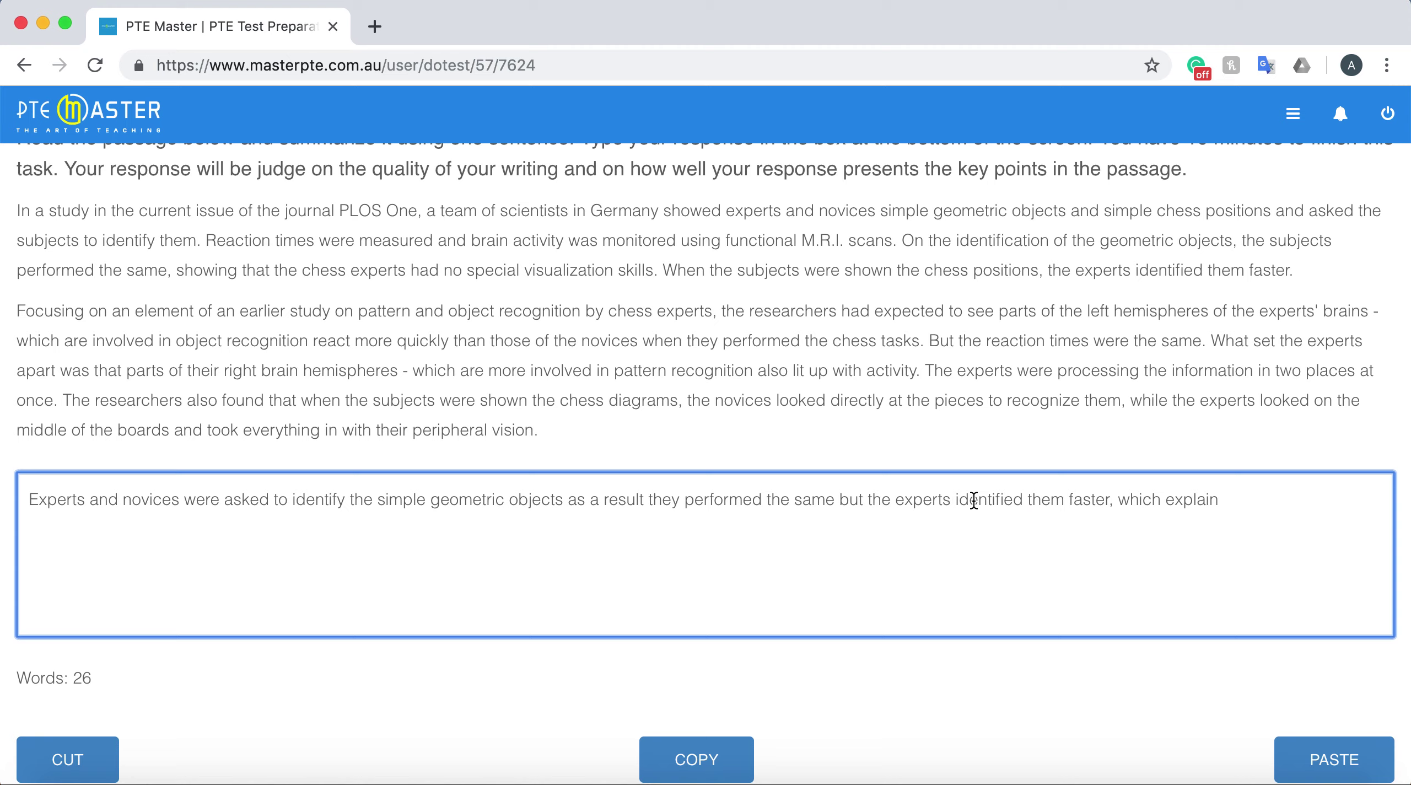
Replace "them" after "the experts identified" in the summary with "simple chess positions".
double_click(1043, 501)
text(single)
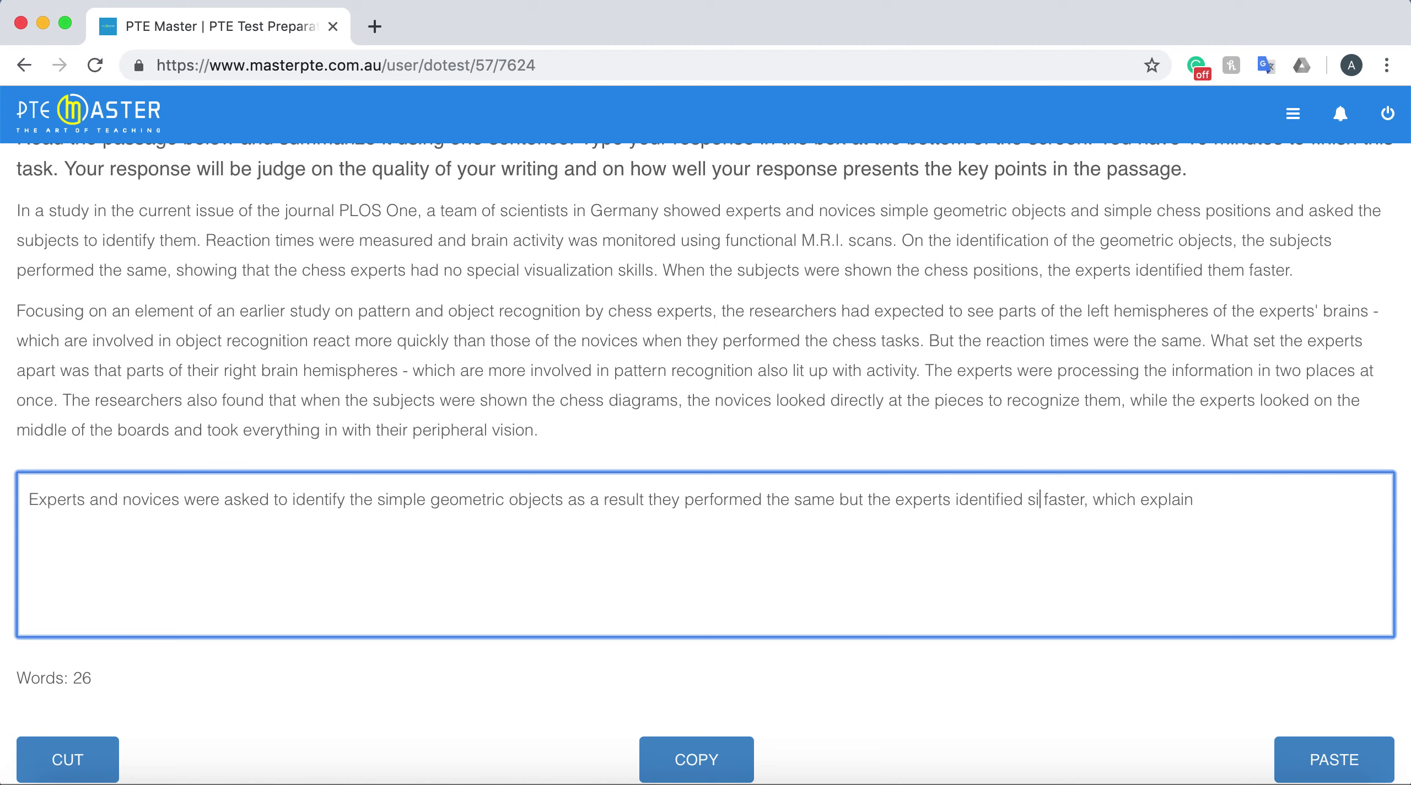
key(shift+Left)
key(shift+Left)
key(shift+Left)
key(shift+Left)
key(shift+Left)
key(shift+Left)
text(simple chess positions)
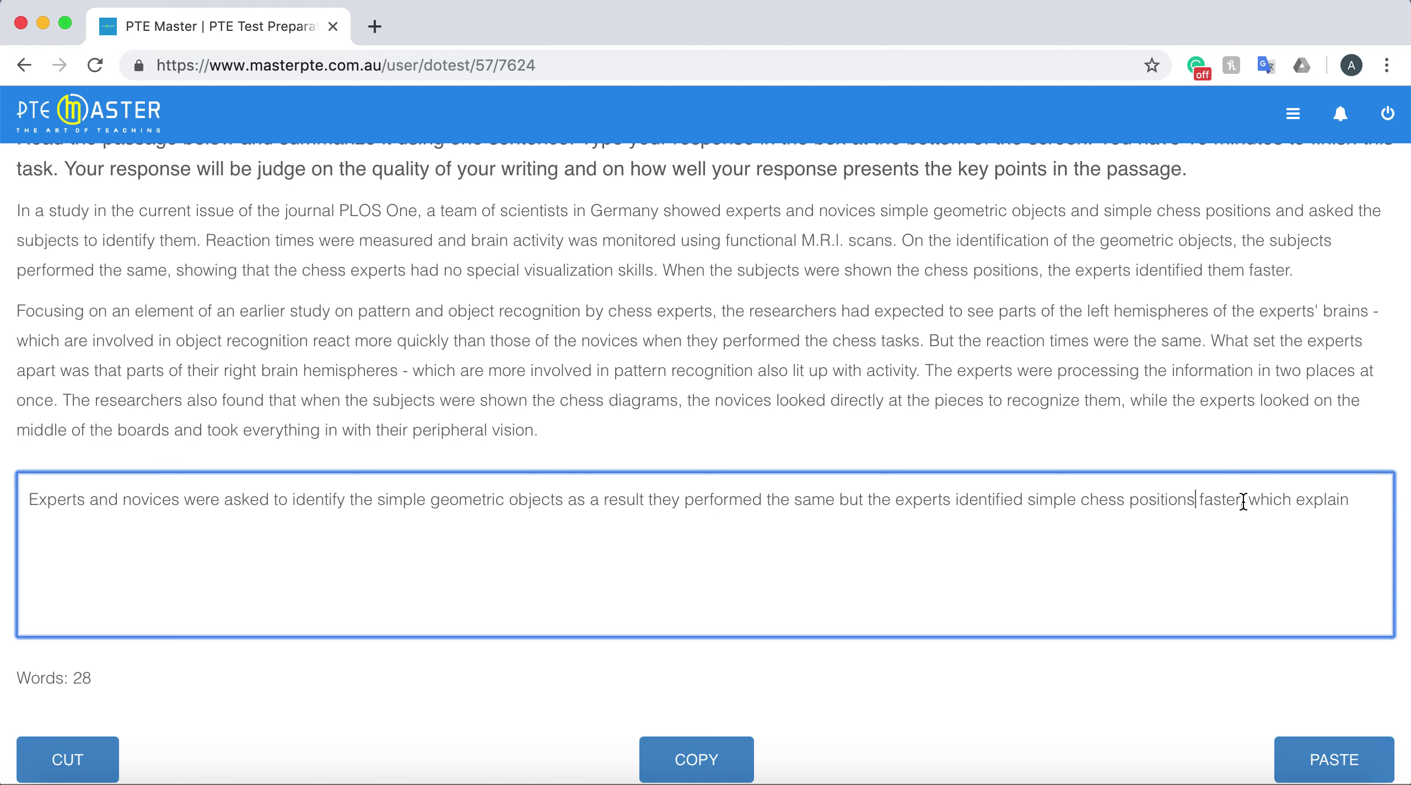
Replace ", which explain" at the end of the summary with "because".
key(shift+Right)
key(shift+Right)
key(shift+Right)
key(shift+Right)
key(shift+Right)
key(shift+Right)
key(shift+Right)
key(shift+Right)
key(shift+Right)
key(shift+Right)
key(shift+Right)
key(shift+Right)
key(shift+Right)
text(because)
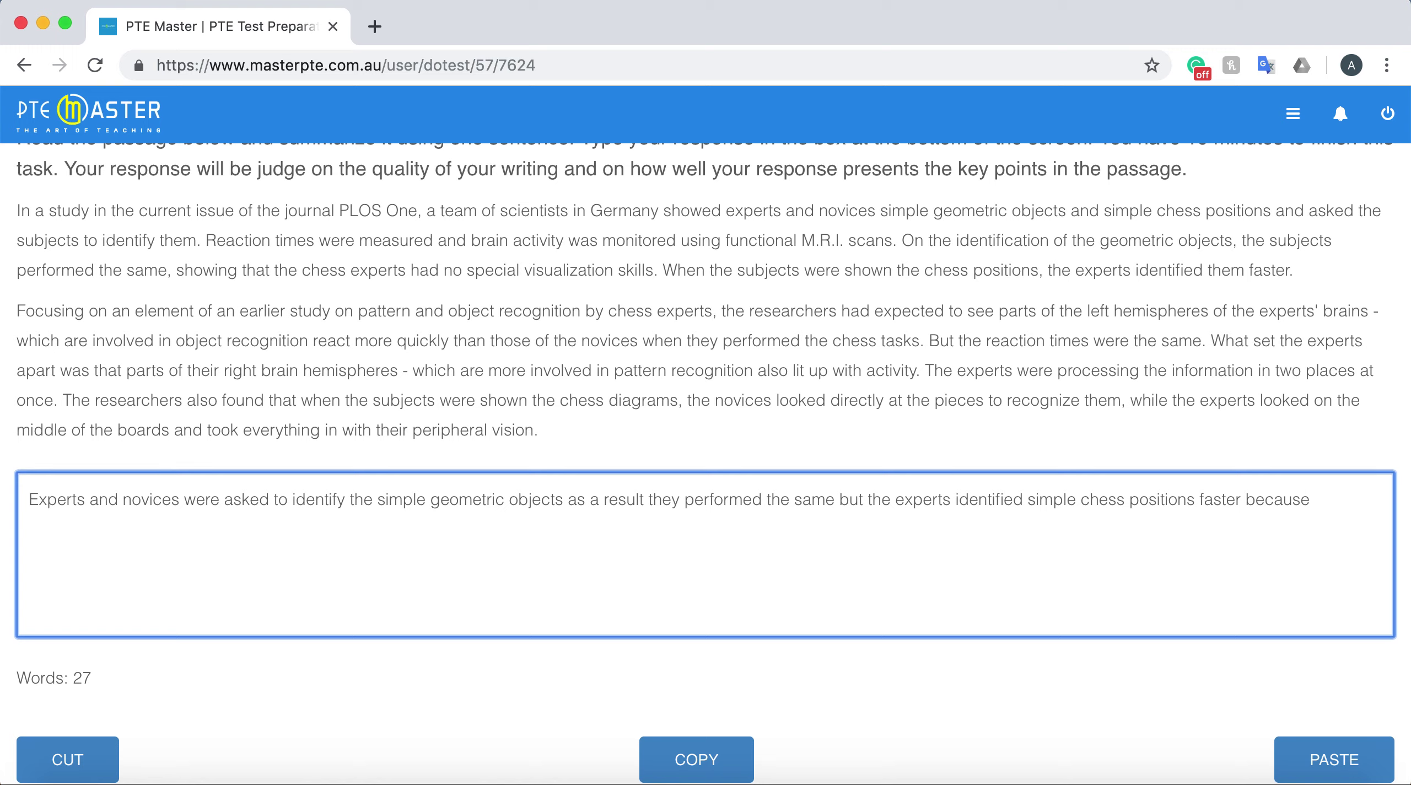
Continue the summary after "because" with "the left hemispheres".
text(lef)
key(shift+Left)
key(shift+Left)
key(shift+Left)
text(the left hemish)
key(shift+Left)
text(pheres)
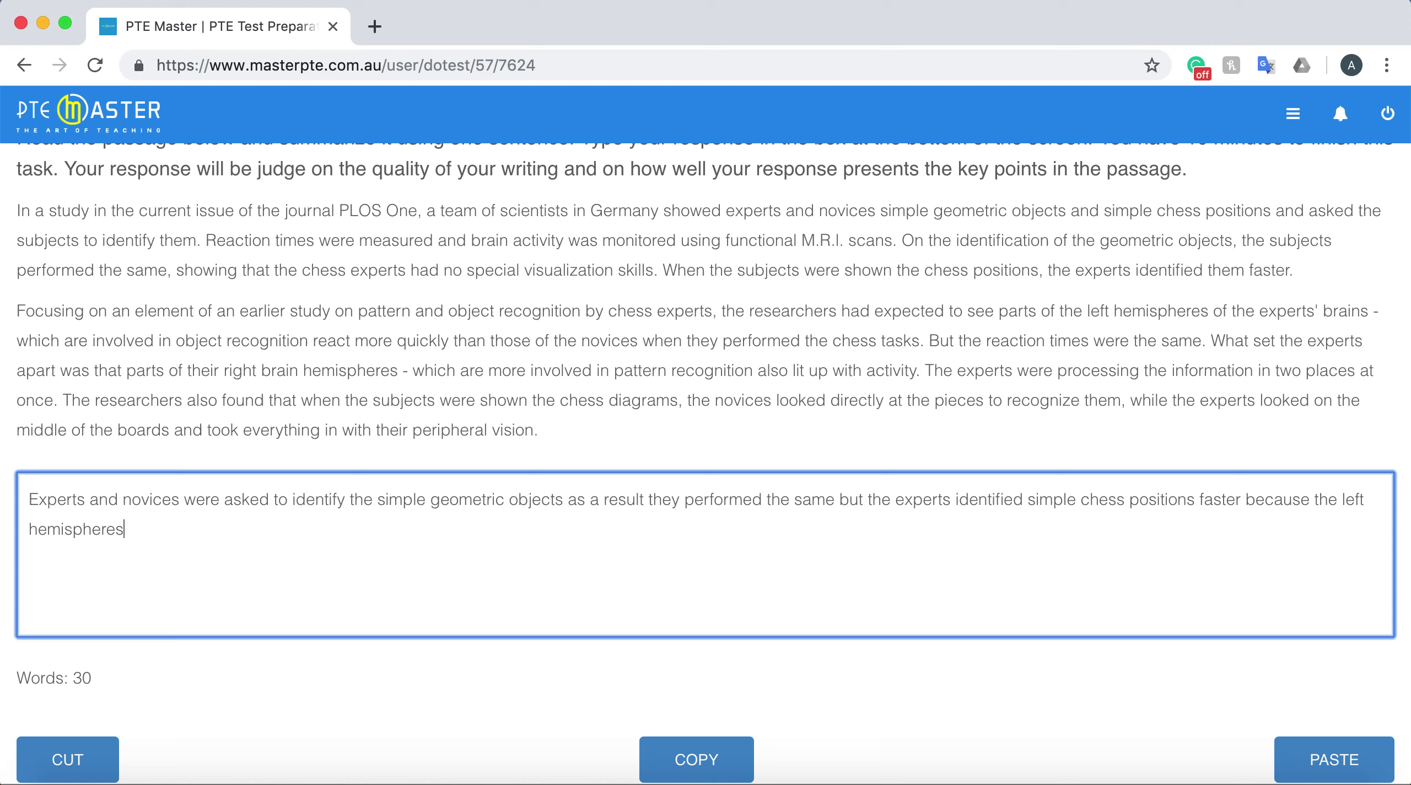
Continue the summary with "of the experts' brains are involved in object recognition react more quickly than those of the movices when they performed the chess tasks".
text( of the experts' bra)
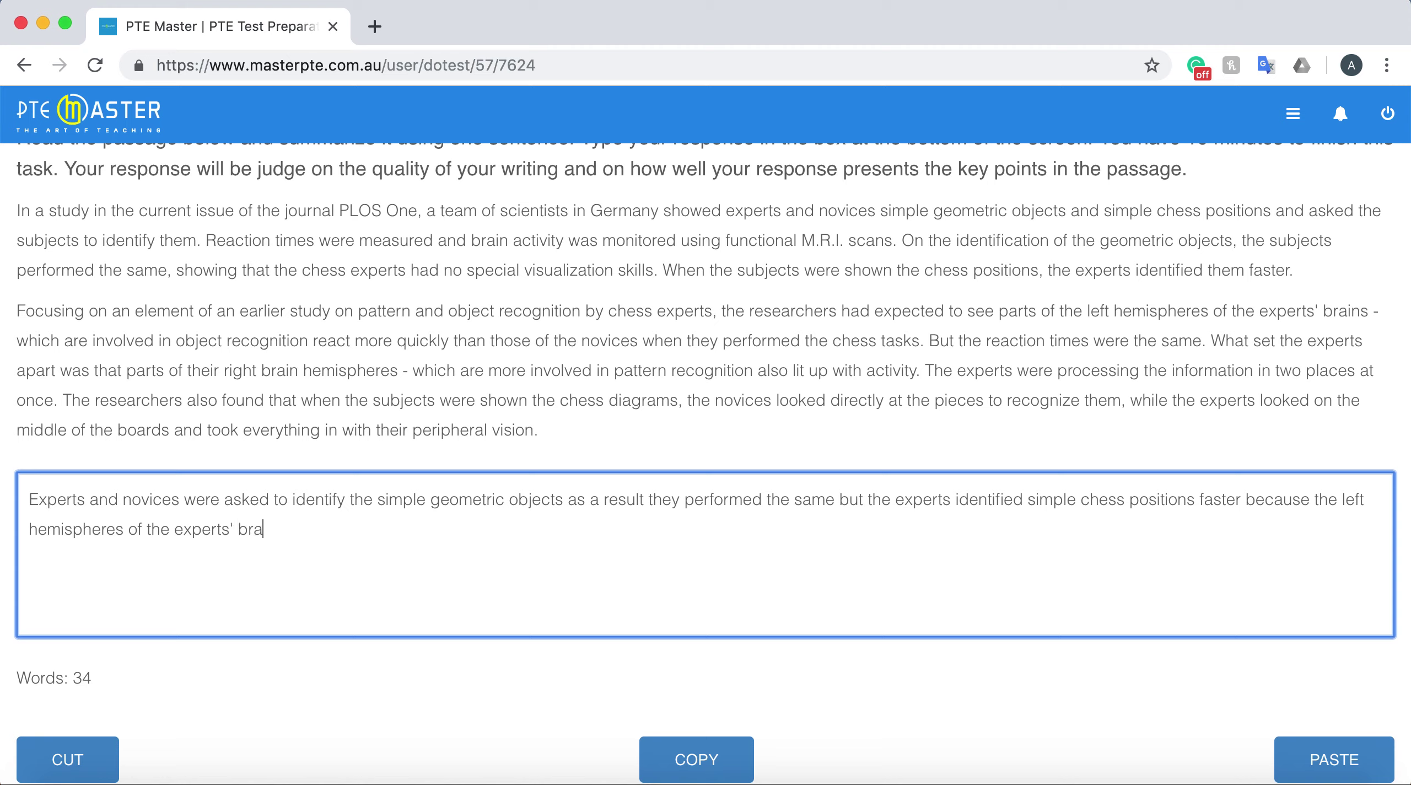
text(ins are involved in obje)
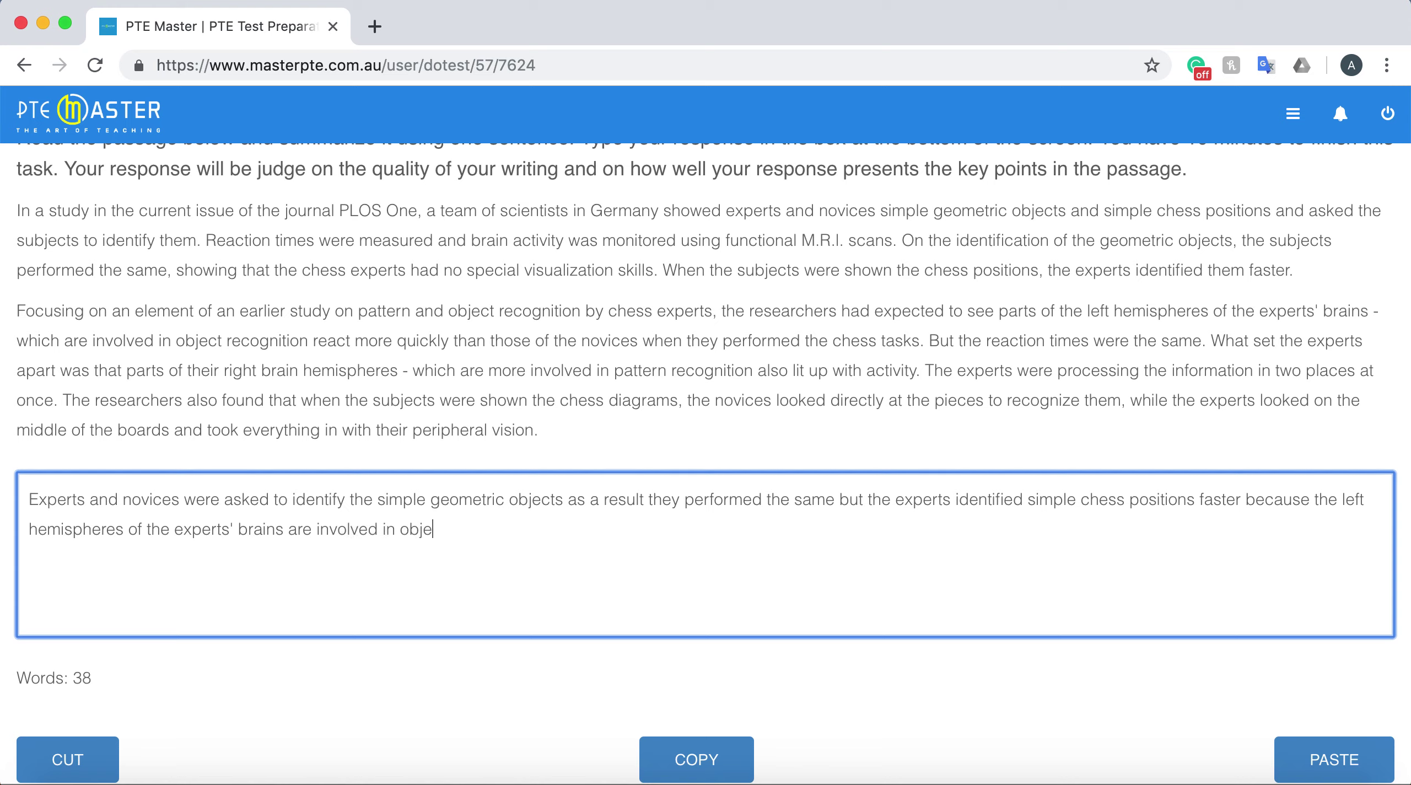
text(ct recognition react more quicl)
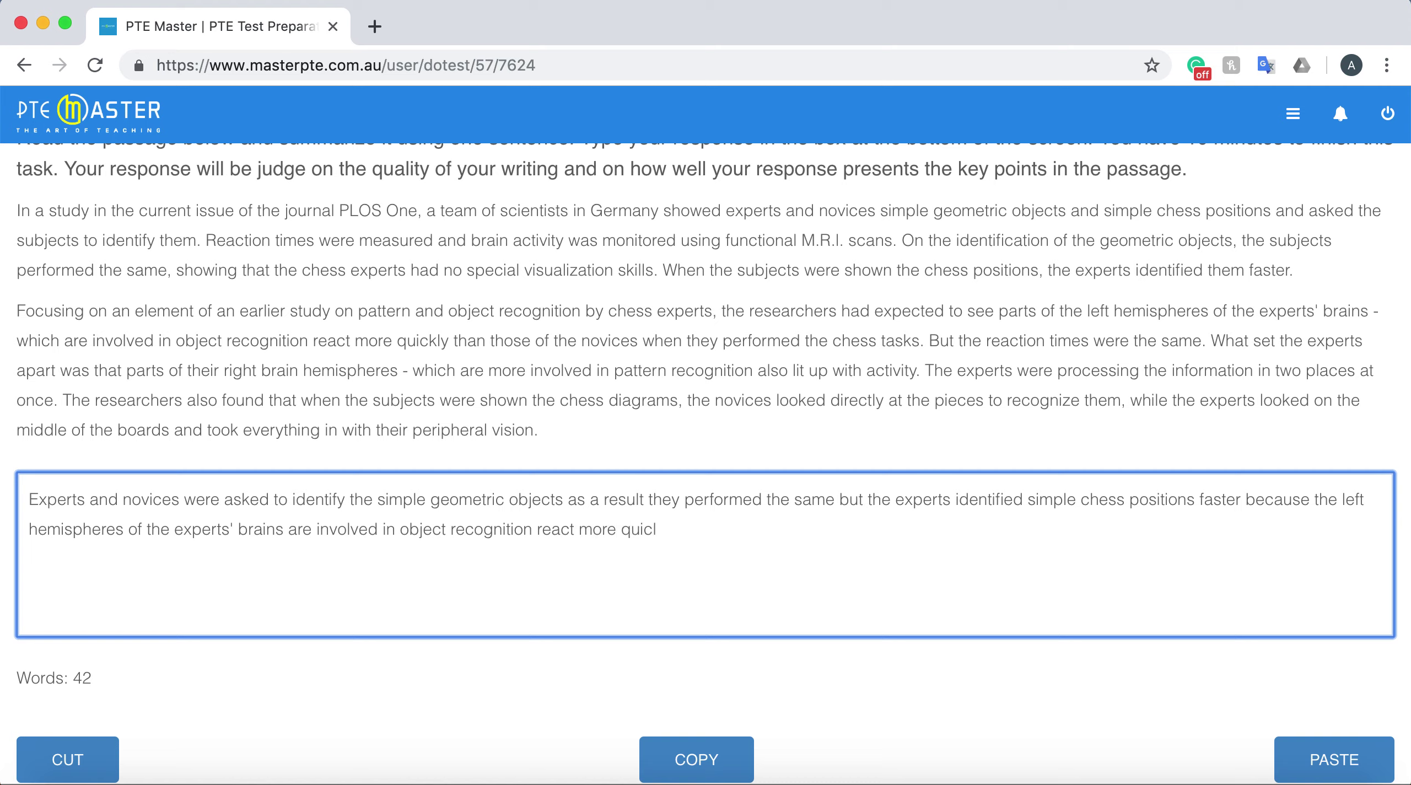
key(BackSpace)
text(kly than those of the movices when th)
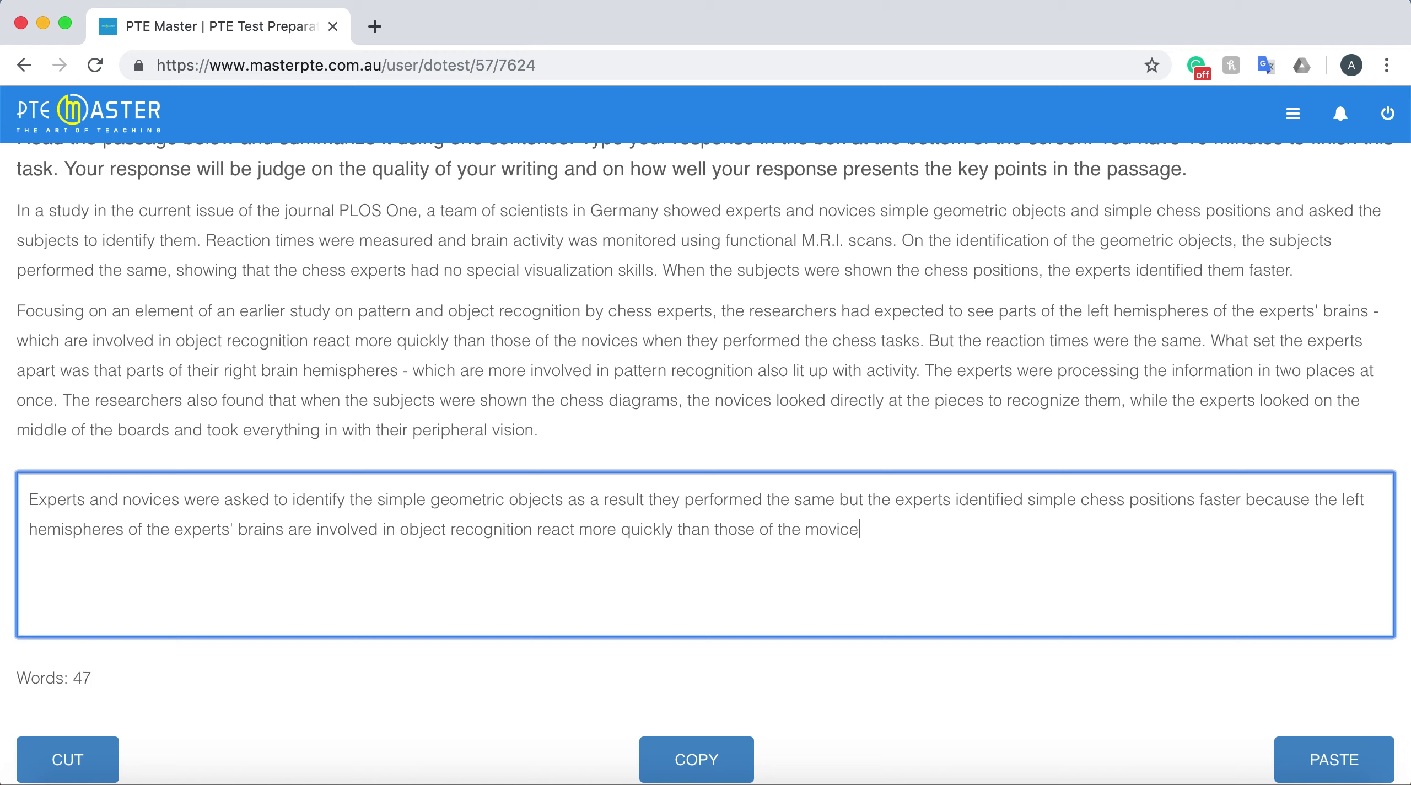
text(ey performed the chess taks)
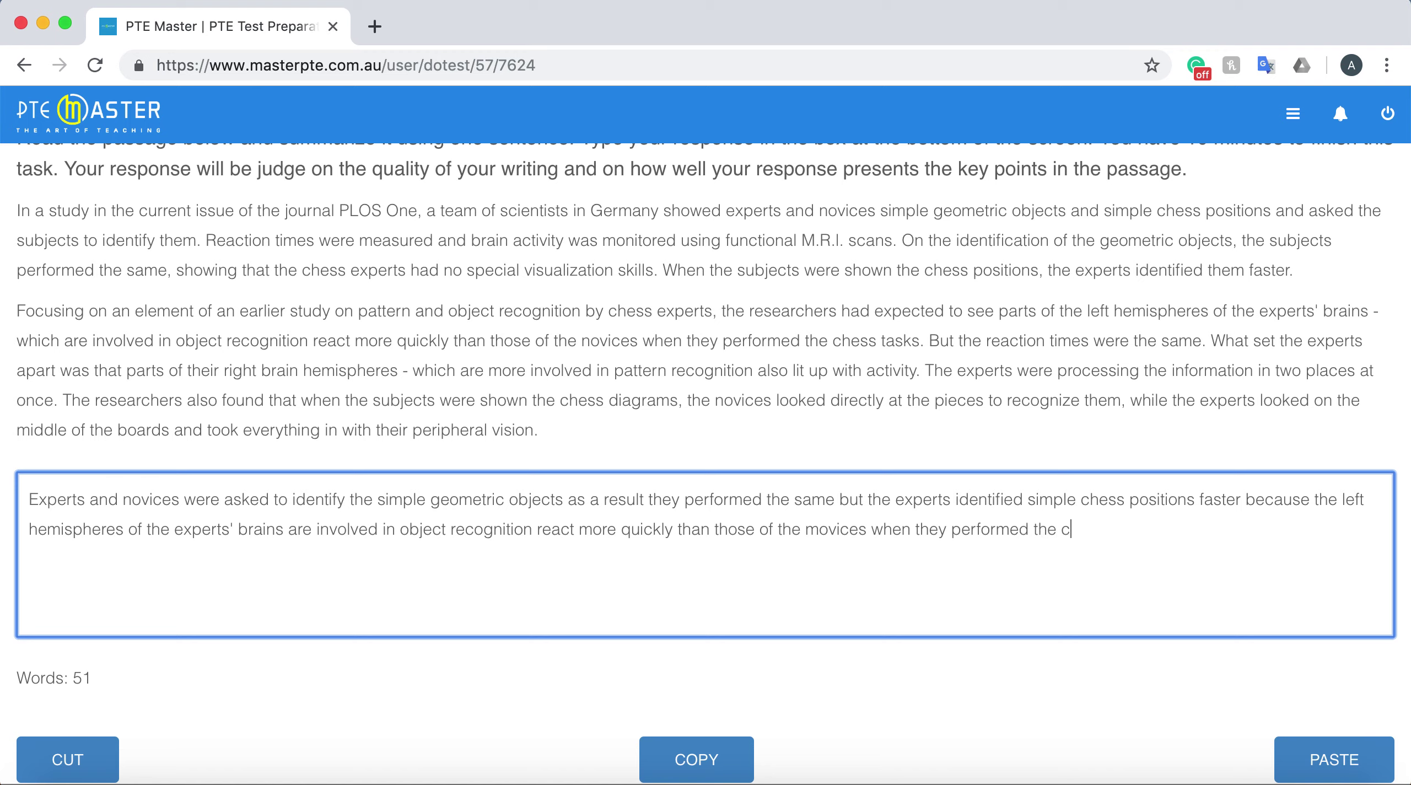
key(shift+Left)
key(shift+Left)
text(sks)
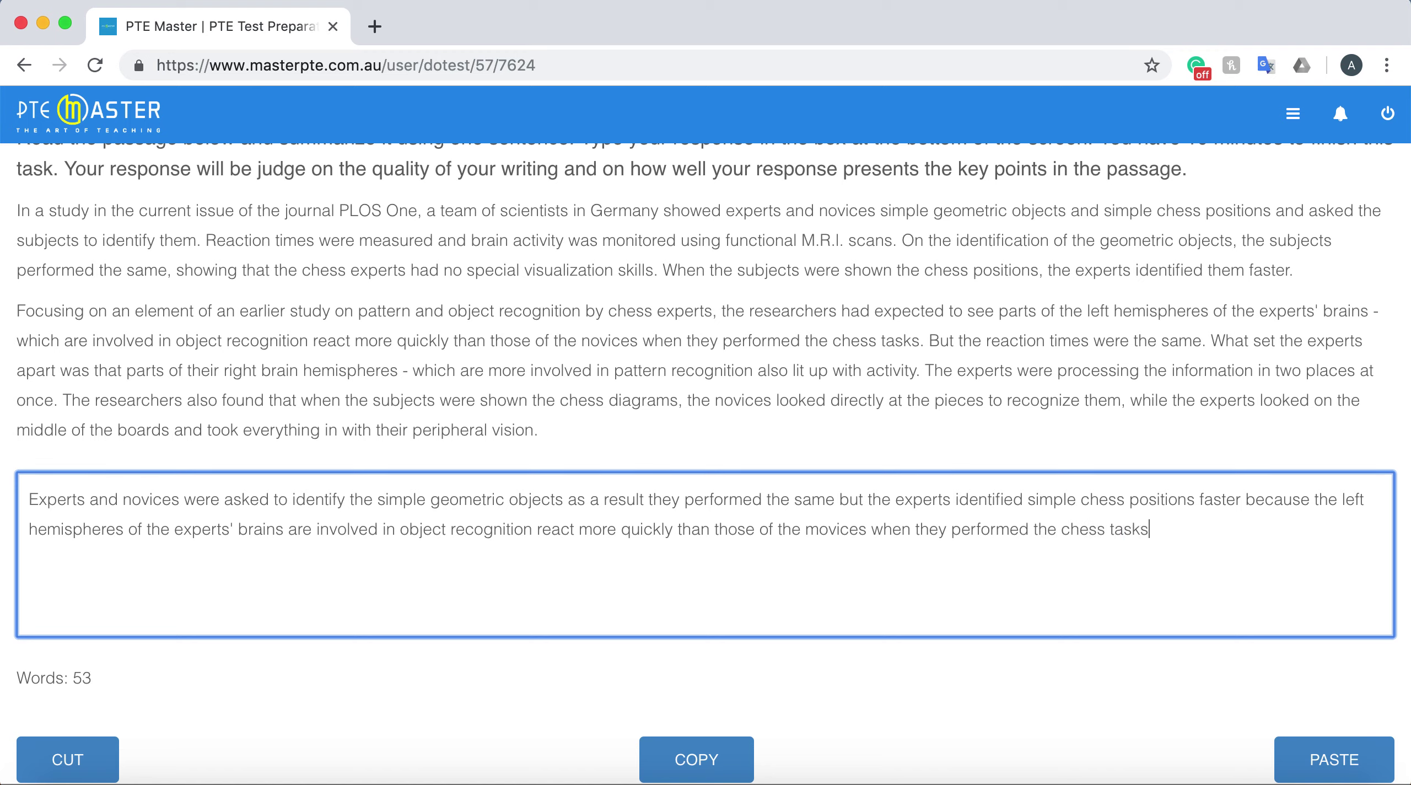